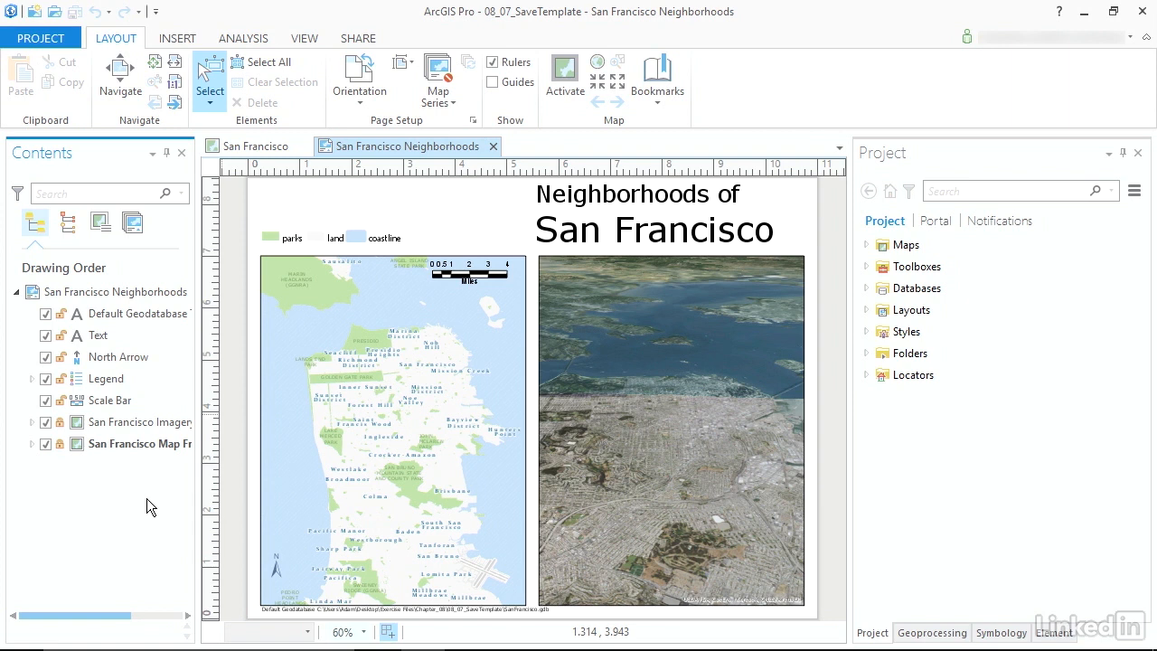
Step: Save the San Francisco Neighborhoods layout as layout file SanFranciscoReport in the Exercise Files > Chapter_08 > 08_07_SaveTemplate folder on the Desktop
click(361, 40)
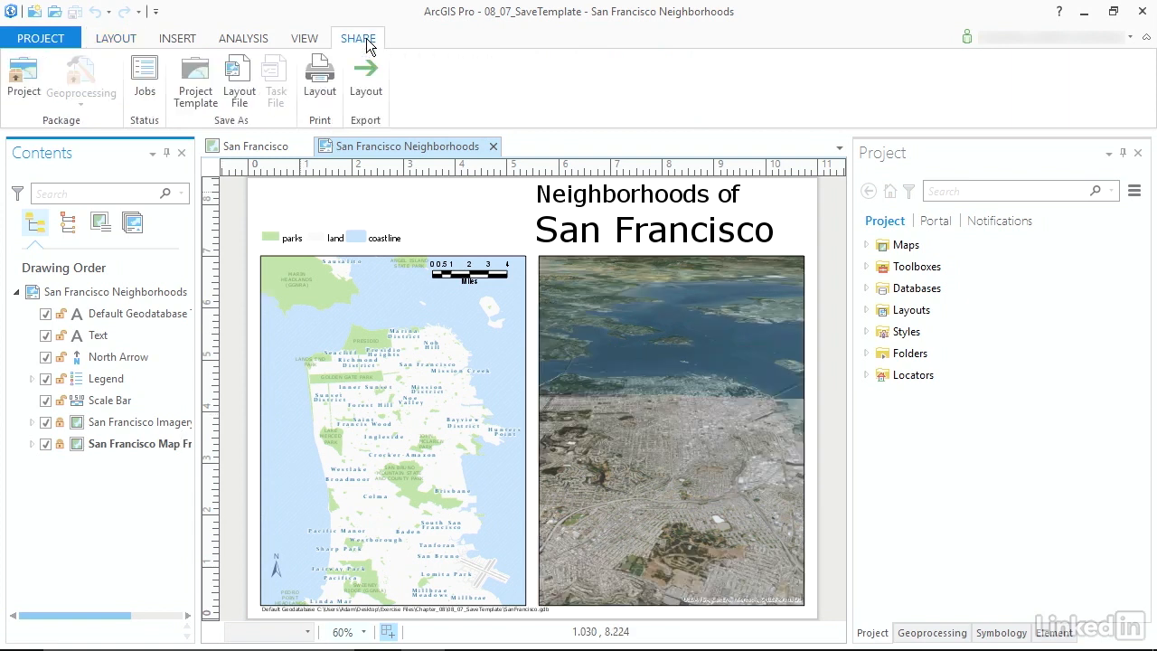
click(250, 109)
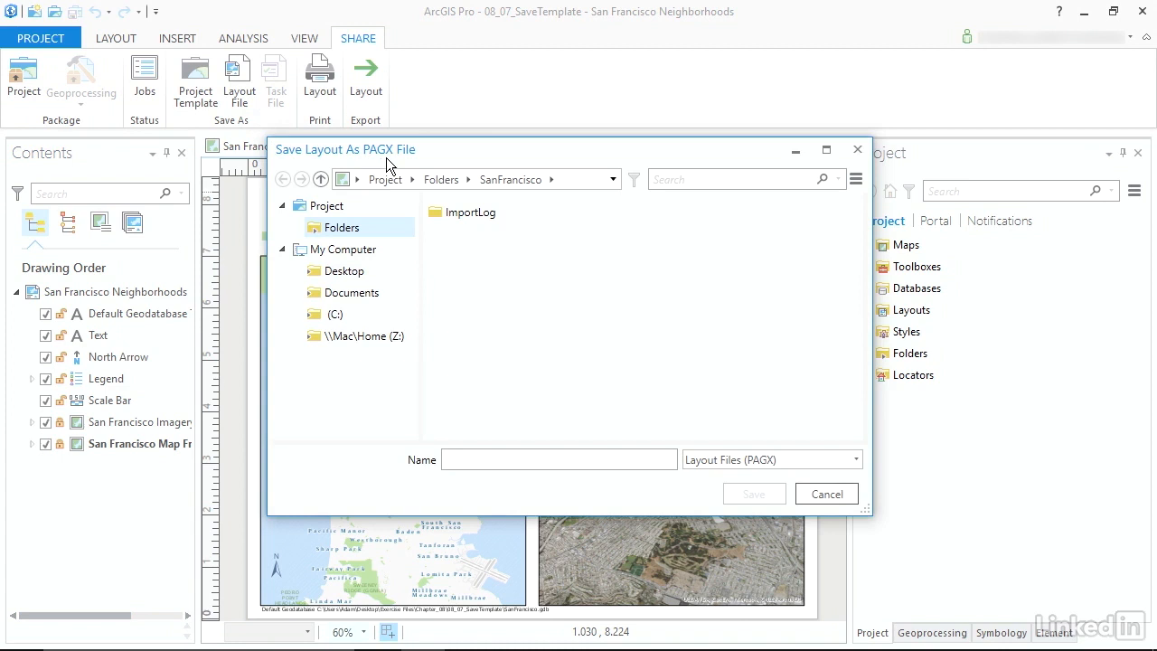
click(340, 272)
double_click(455, 214)
double_click(466, 340)
click(472, 322)
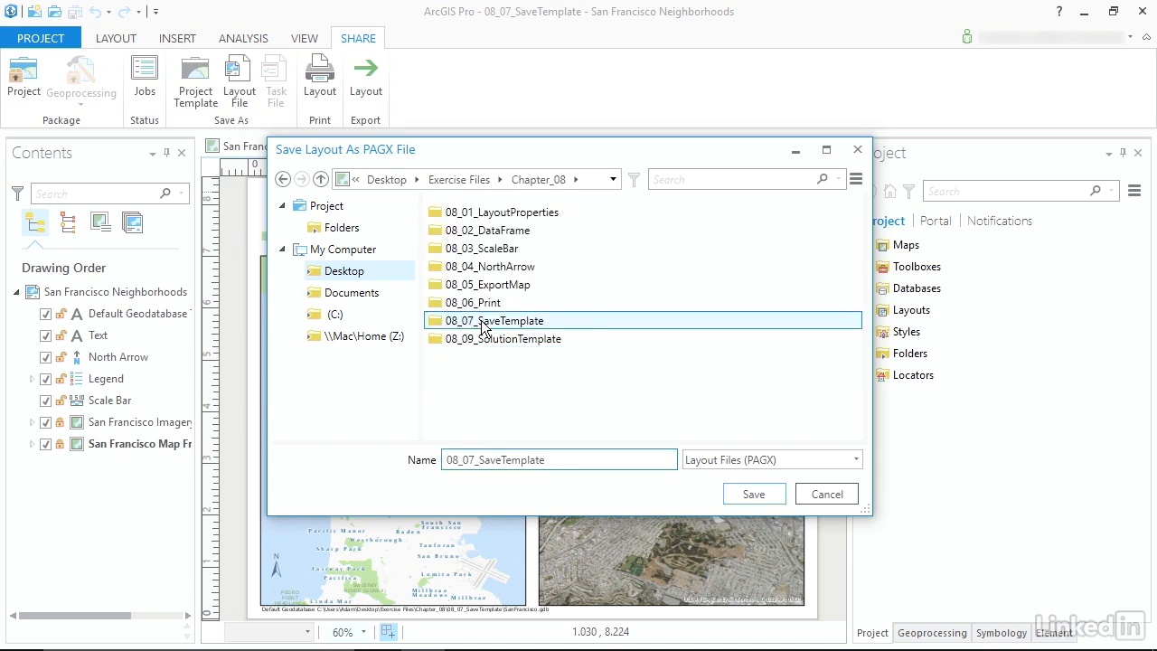
double_click(499, 324)
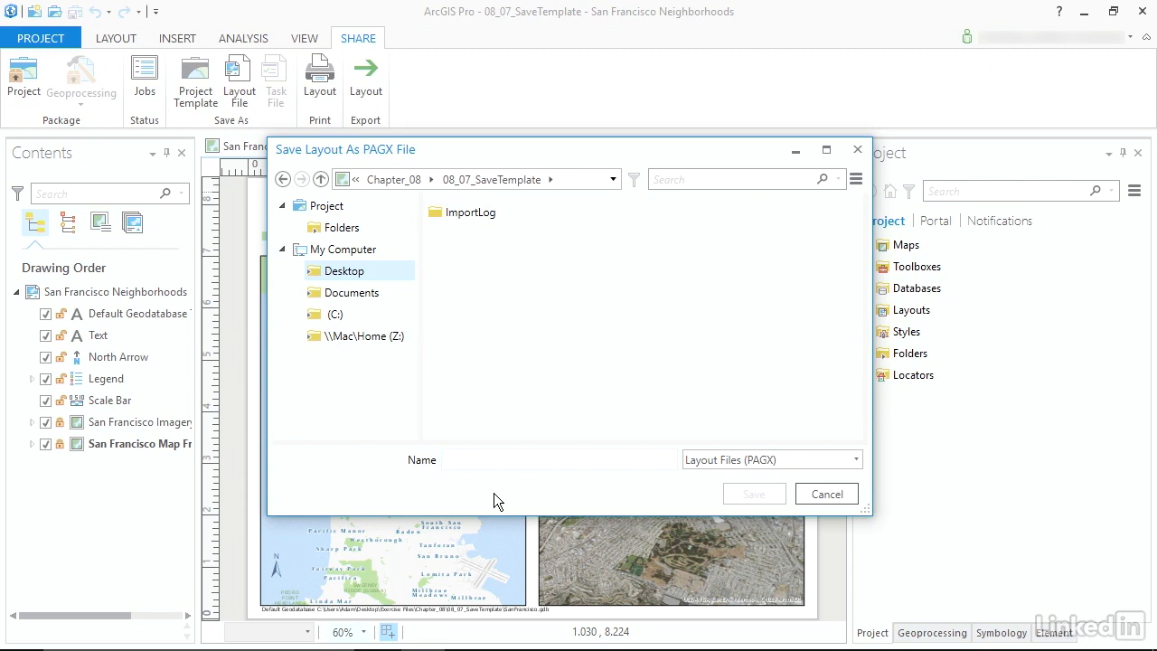
text(SanFranciscoReport)
click(757, 494)
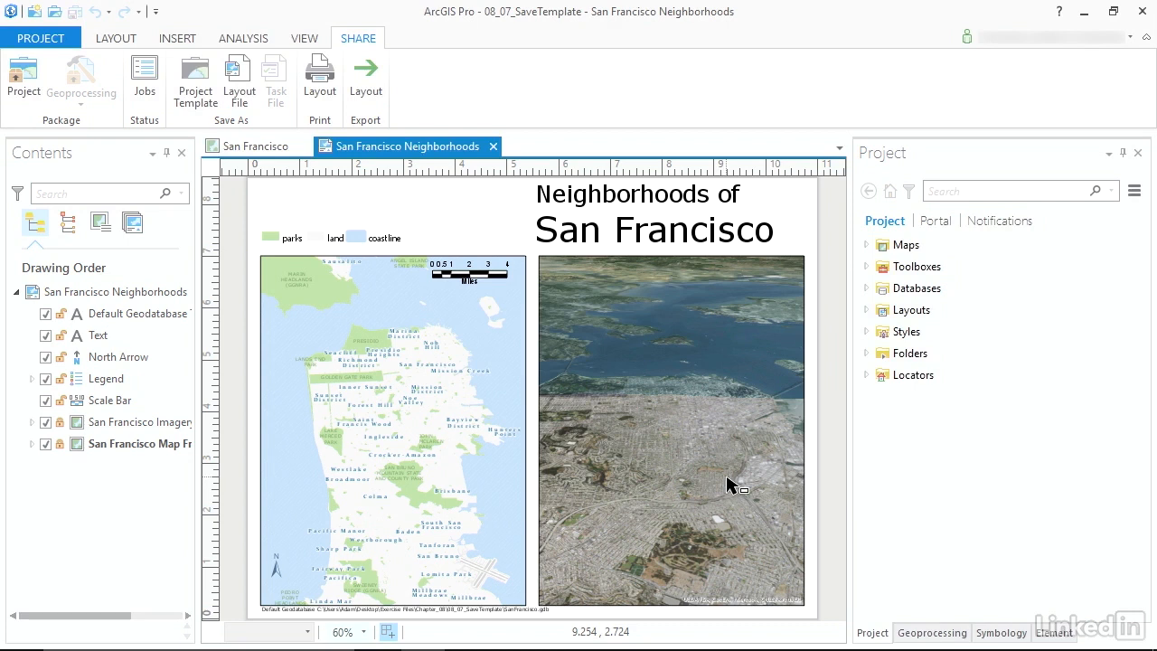
Step: Import SanFranciscoReport.pagx from the Desktop's Exercise Files > Chapter_08 > 08_07_SaveTemplate folder as a new layout
click(181, 39)
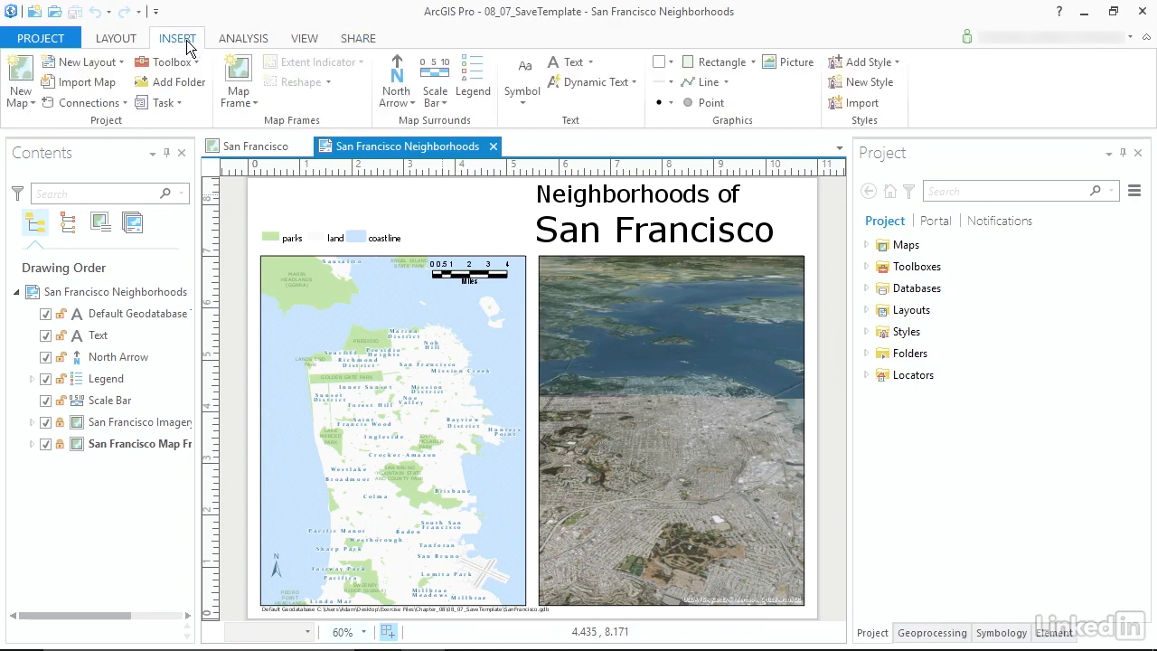
click(123, 62)
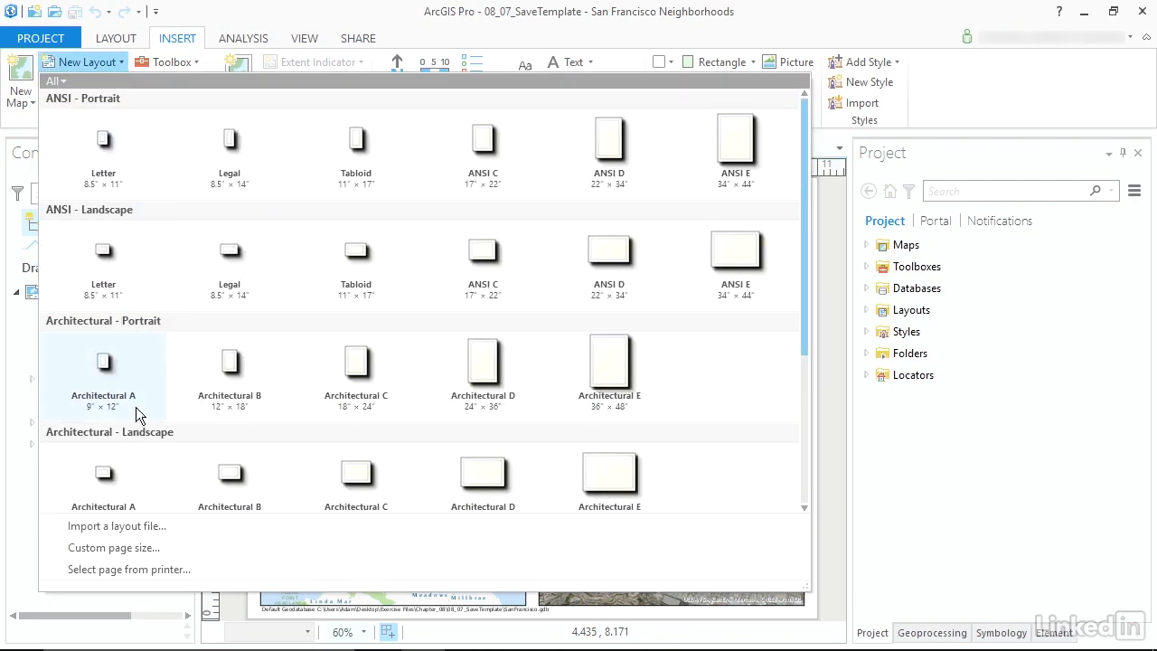
click(144, 532)
click(328, 384)
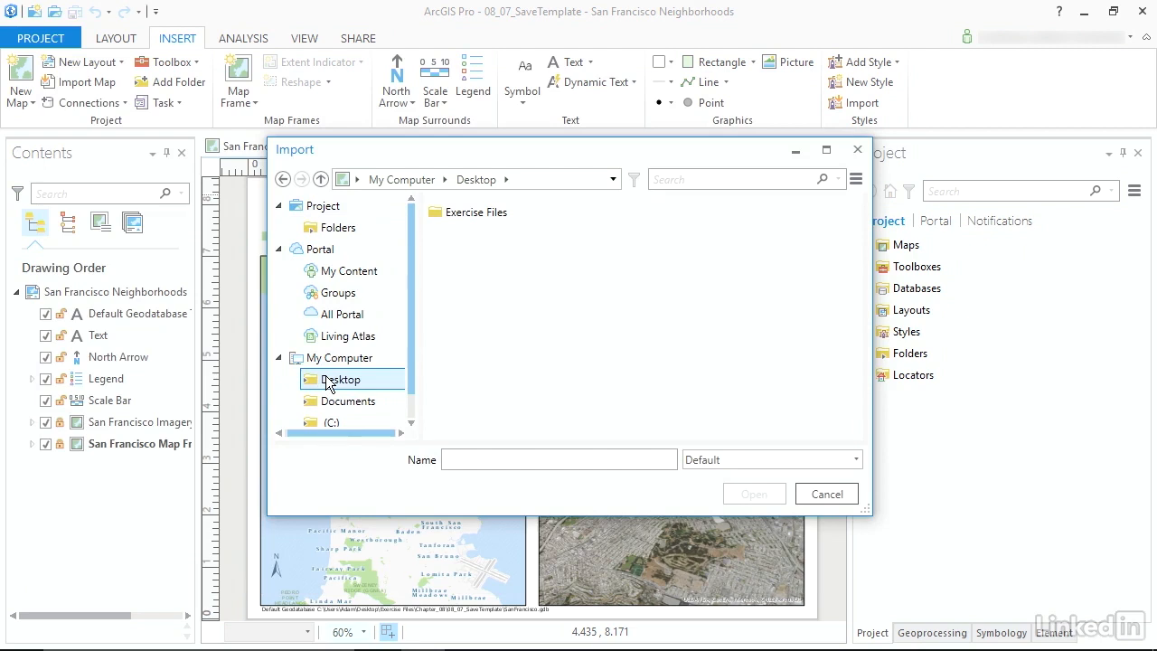
double_click(463, 214)
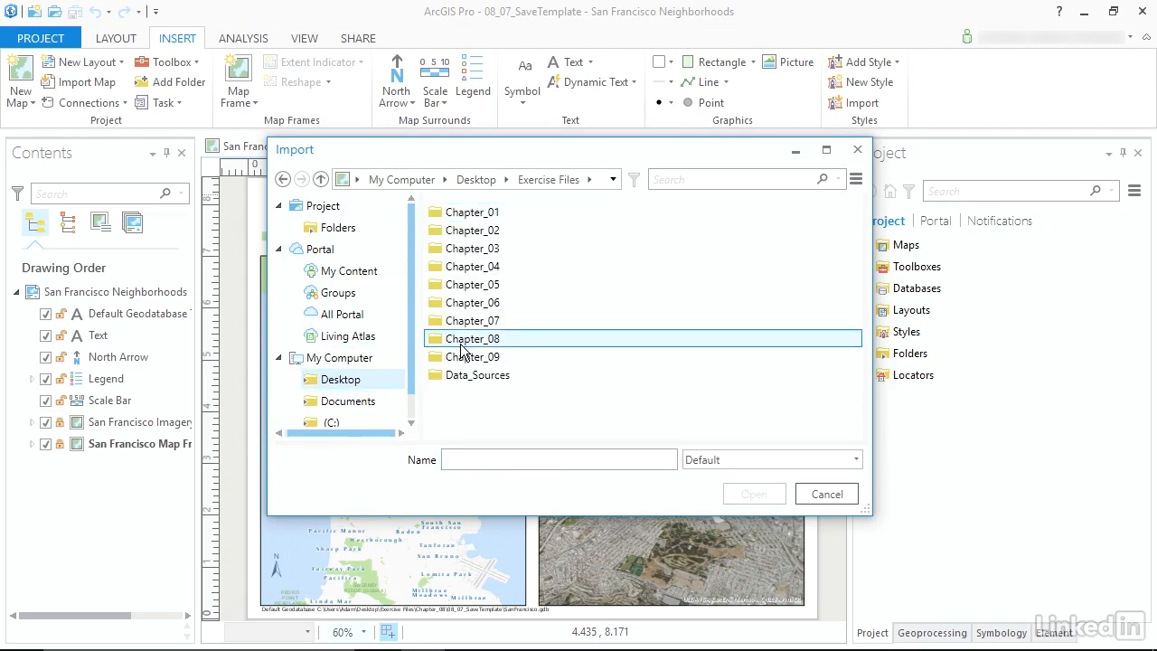
double_click(463, 348)
double_click(463, 326)
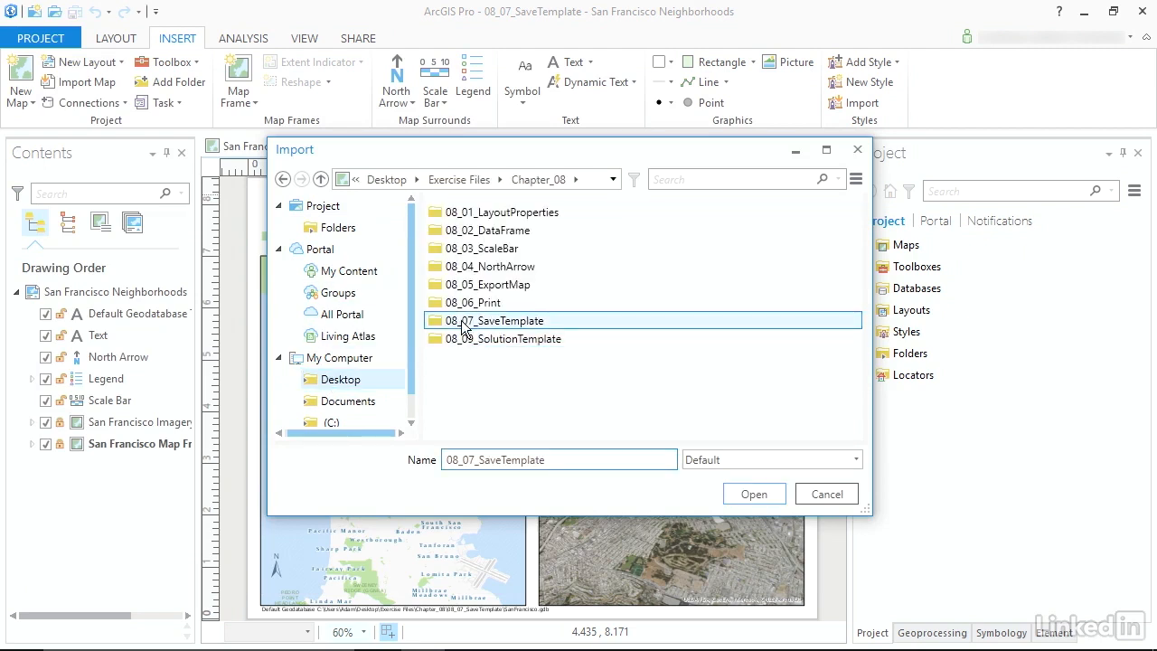
click(455, 230)
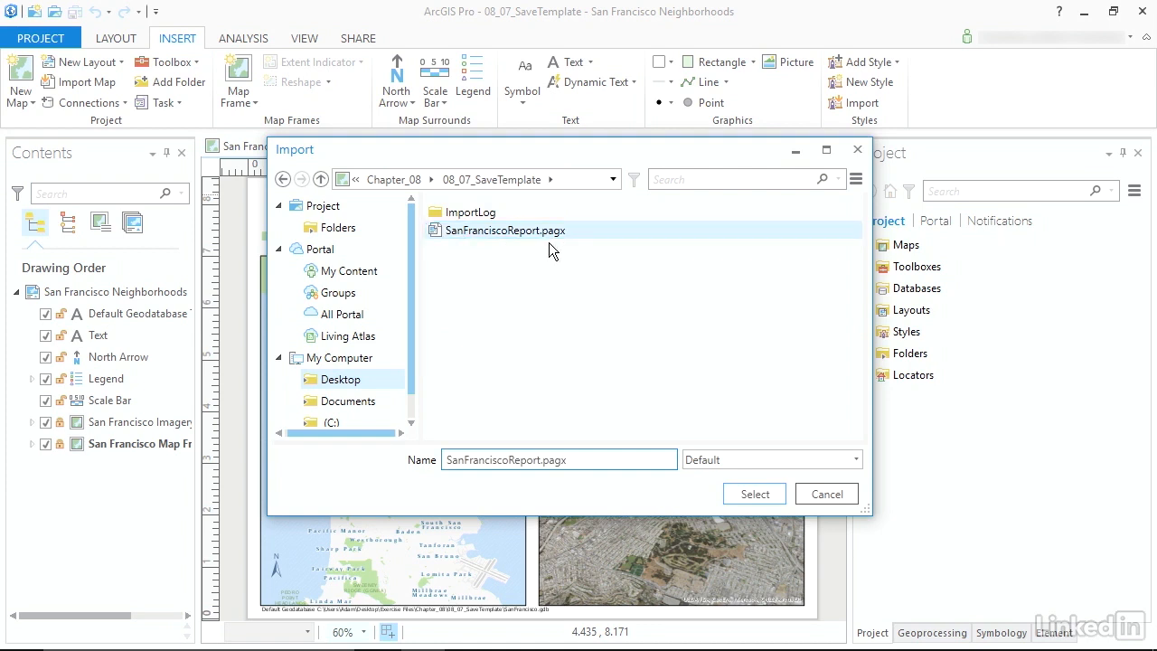
click(755, 493)
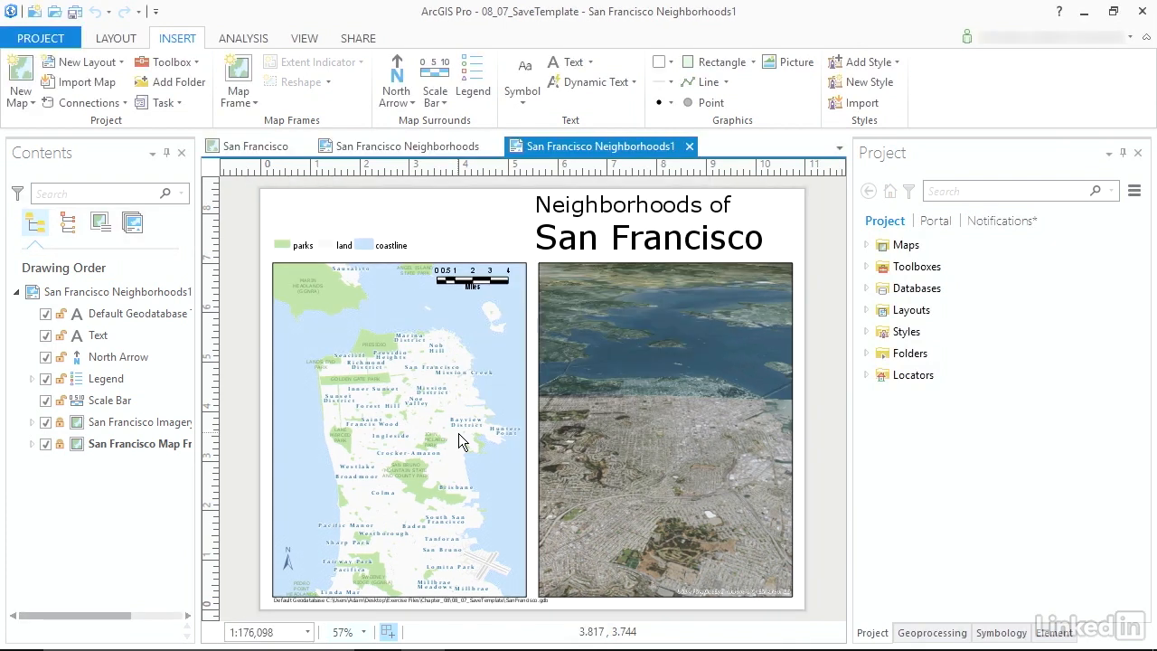
Step: Rename the imported San Francisco Neighborhoods1 layout as San Francisco Parks in the project's layouts
click(866, 310)
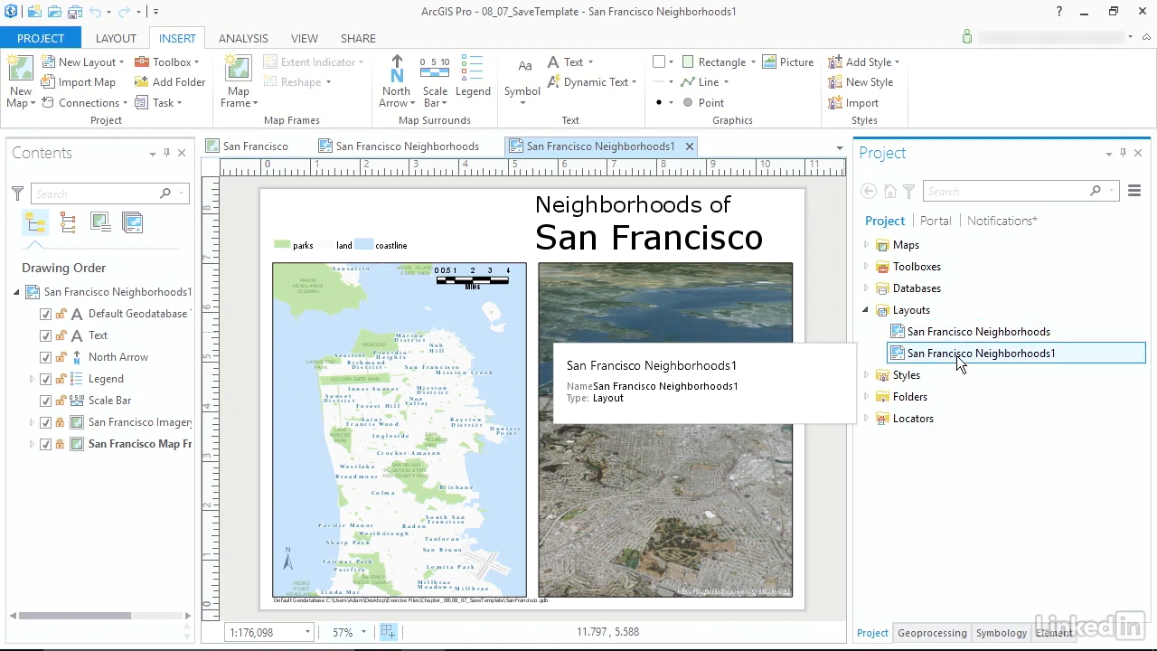
right_click(987, 354)
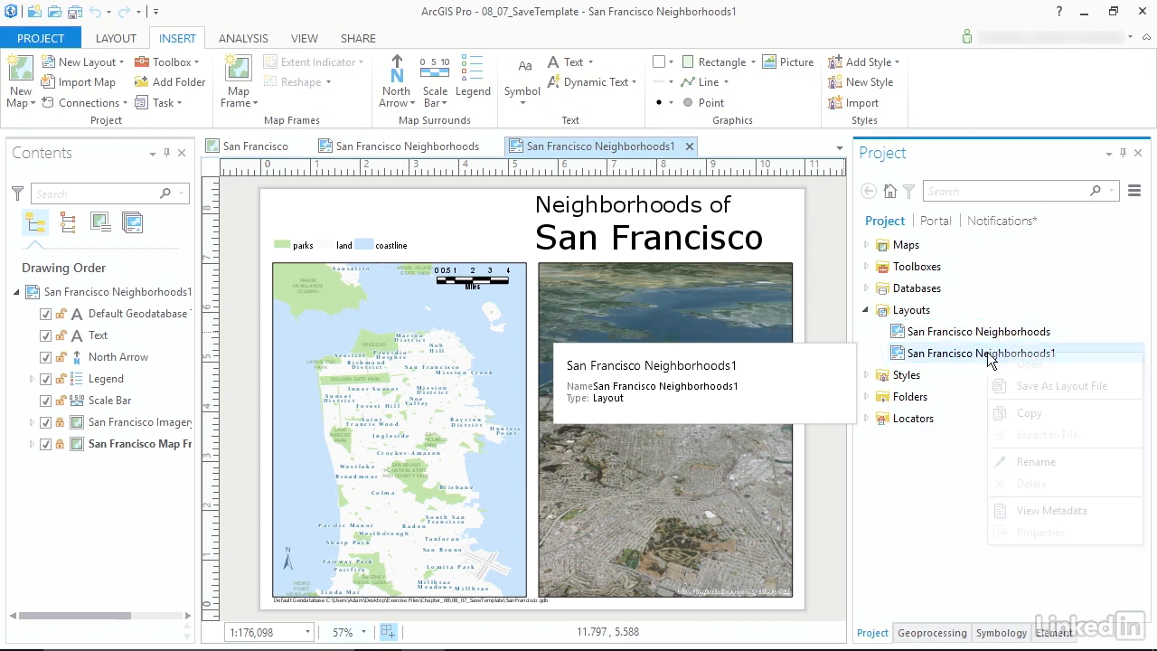
click(1031, 461)
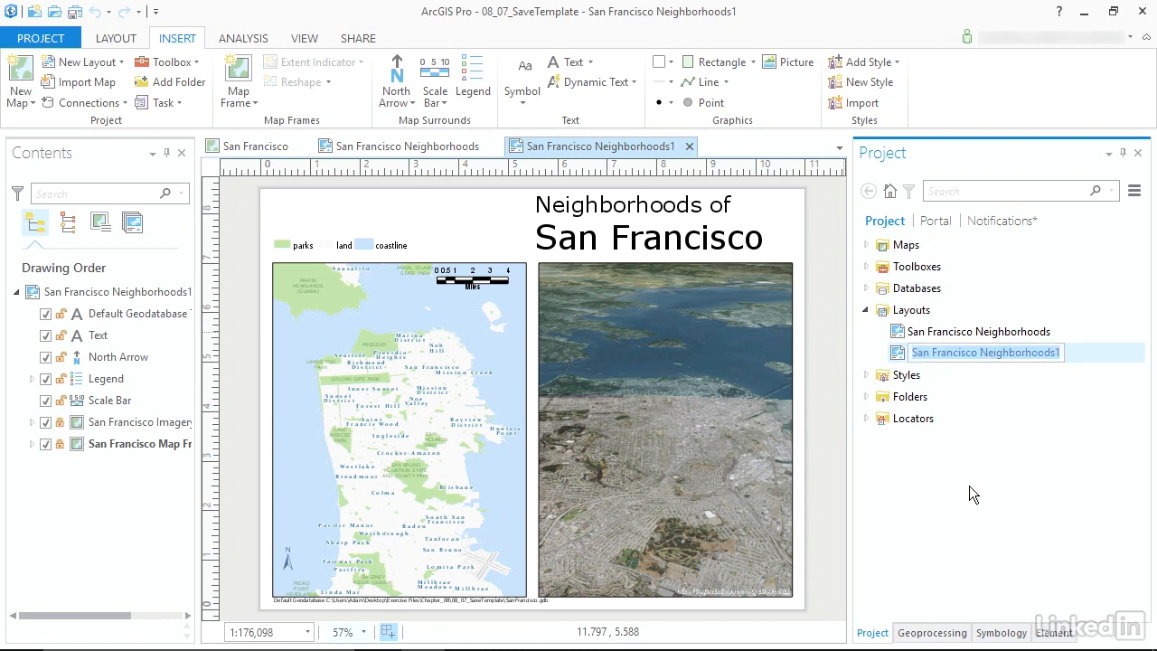
key(End)
key(BackSpace)
key(BackSpace)
key(BackSpace)
key(BackSpace)
key(BackSpace)
key(BackSpace)
key(BackSpace)
key(BackSpace)
key(BackSpace)
key(BackSpace)
key(BackSpace)
key(BackSpace)
key(BackSpace)
key(BackSpace)
text(Parks)
key(Return)
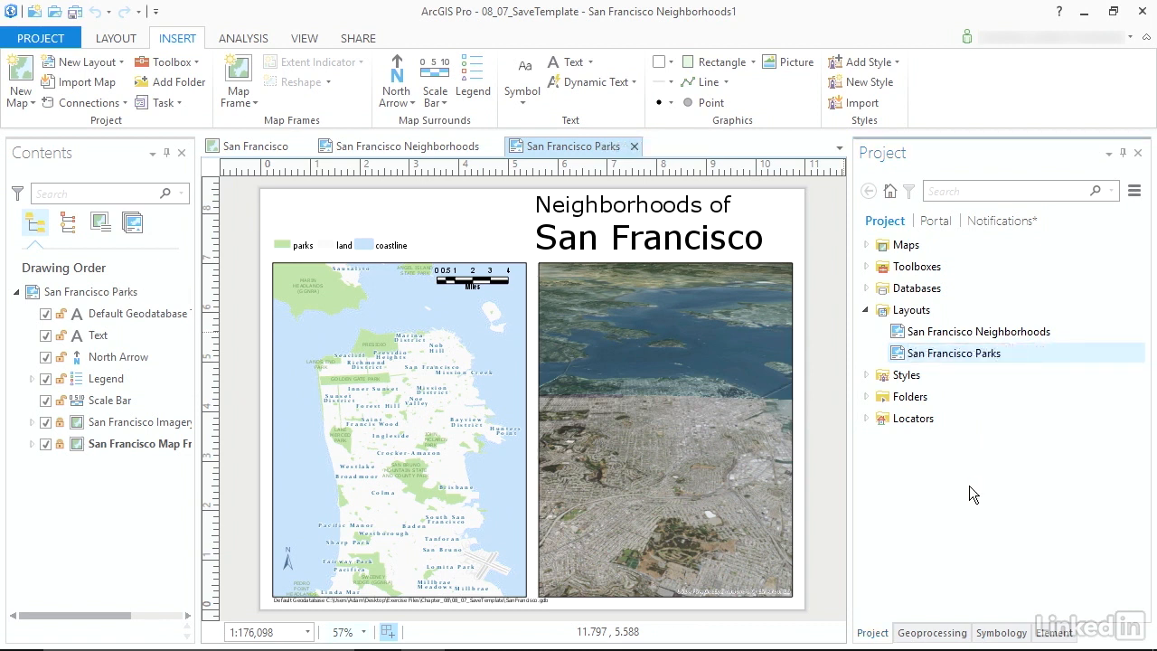
Step: List the project's maps and preview the original San Francisco map and the San Francisco1 copy
click(867, 245)
mouse_move(943, 314)
drag(943, 318, 649, 300)
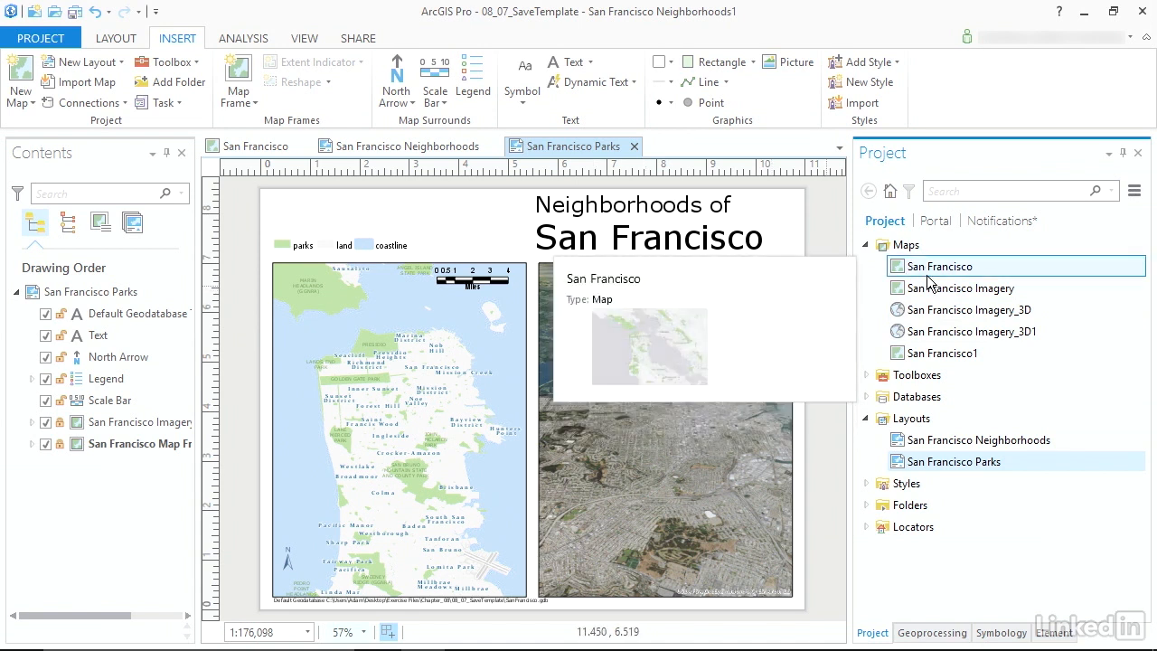
mouse_move(931, 361)
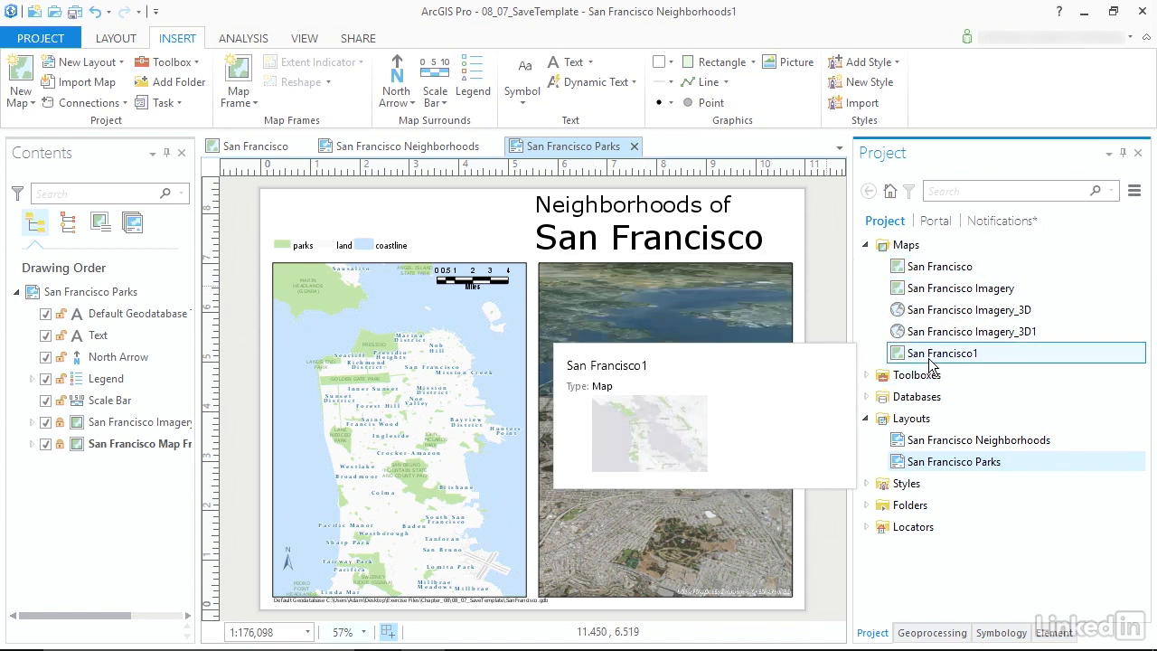
mouse_move(971, 317)
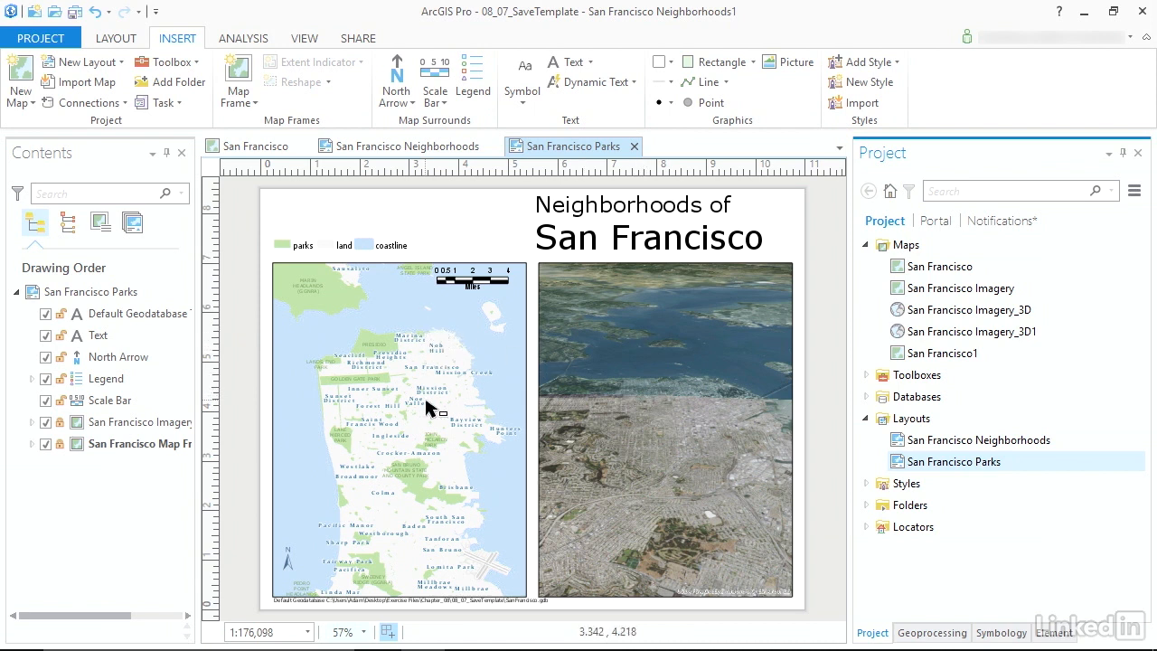
Step: Unlock the imagery map frame in the San Francisco Parks layout and set its source map to San Francisco Imagery_3D
click(105, 425)
click(60, 423)
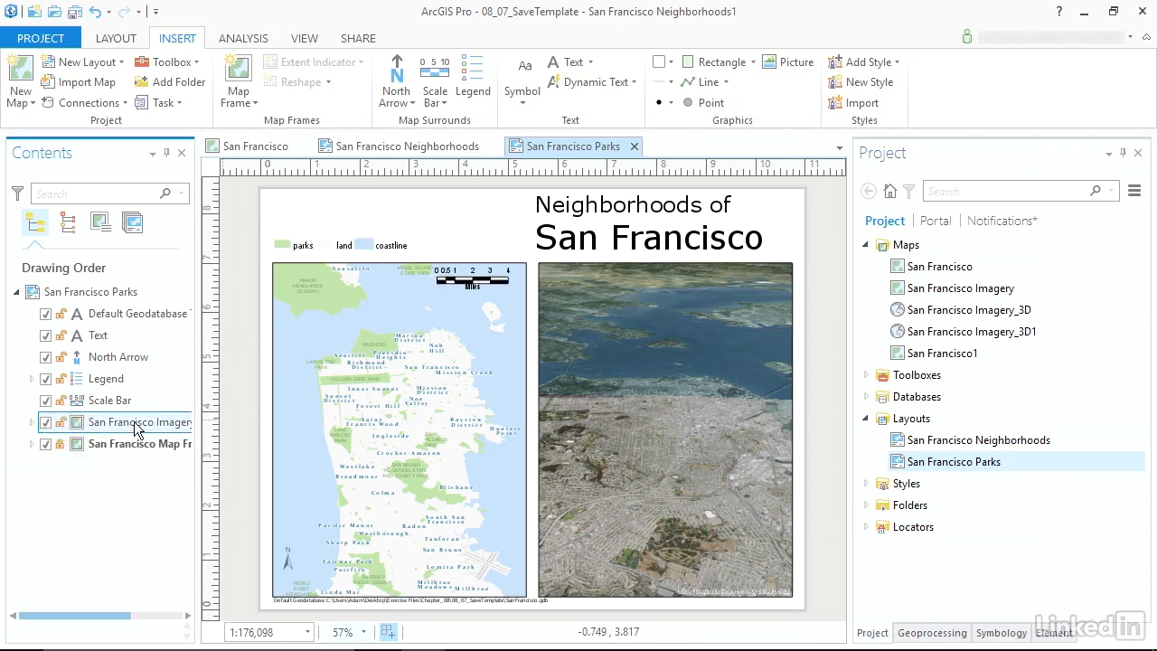
click(633, 381)
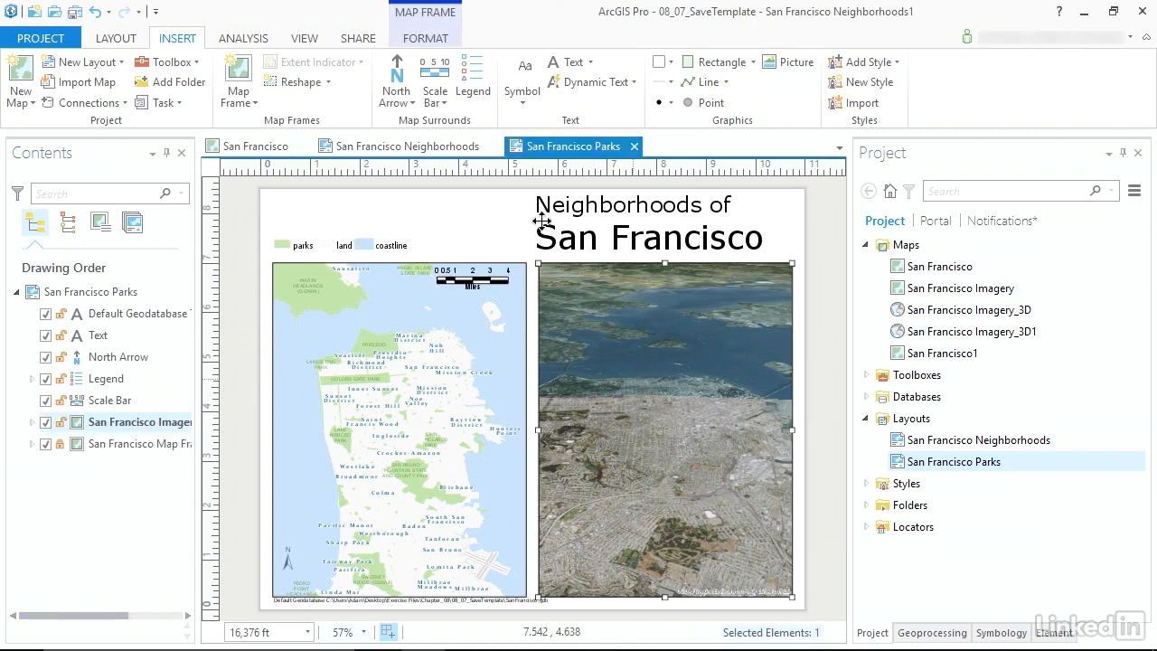
click(431, 42)
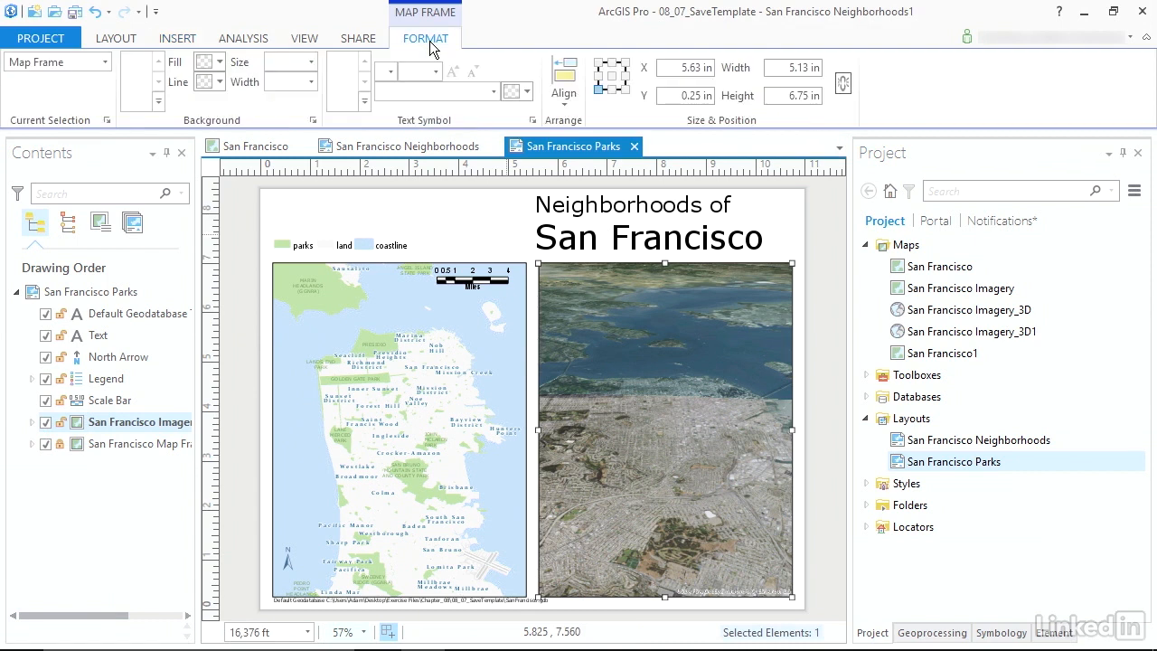
click(107, 120)
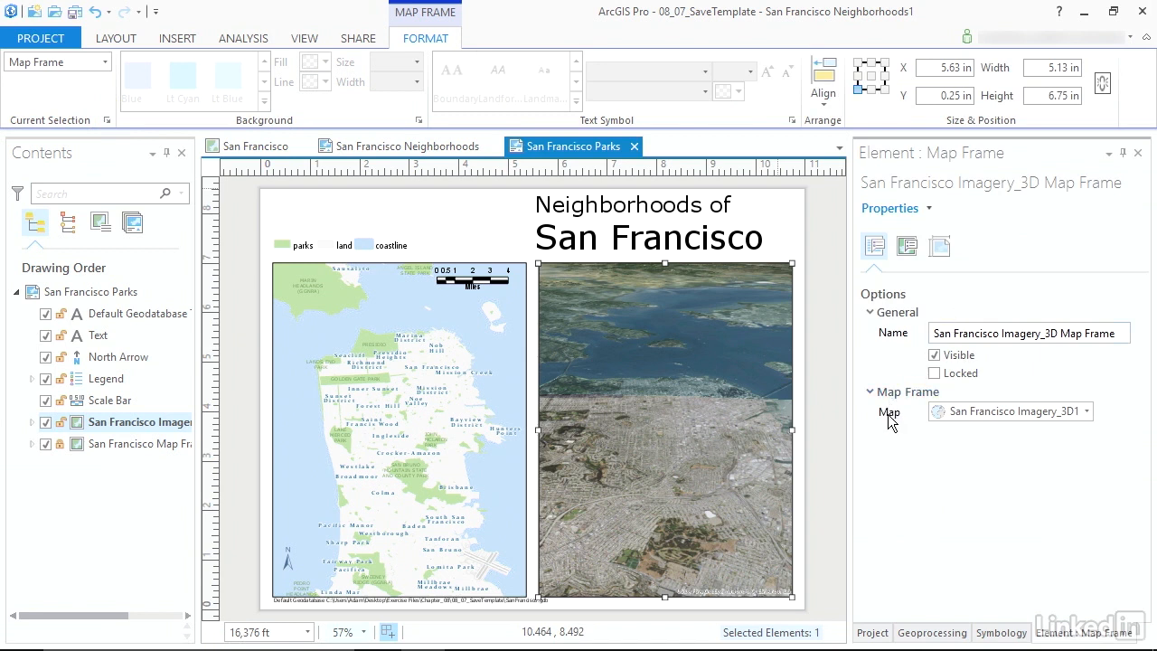
click(1087, 411)
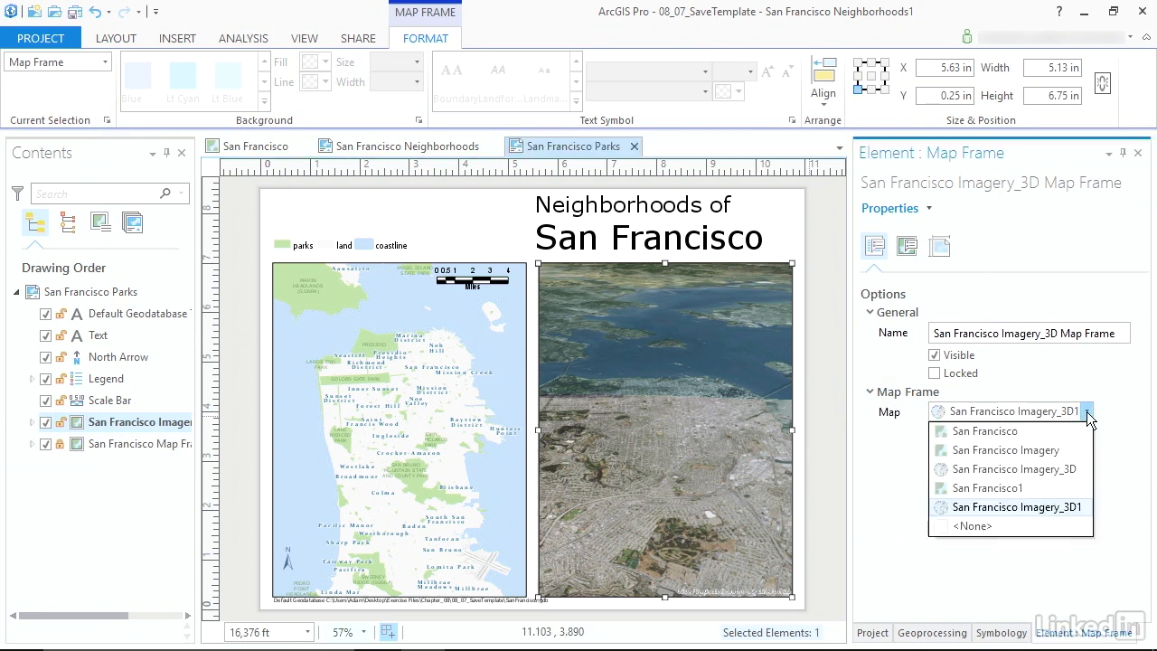
click(1048, 470)
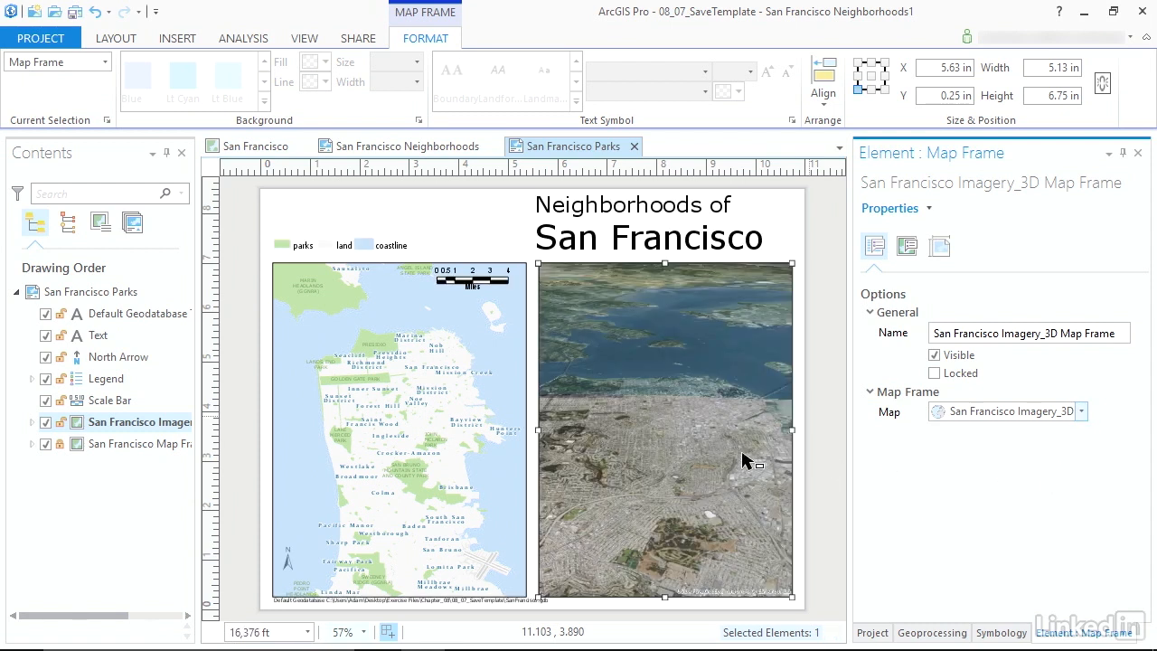
Step: Delete the duplicate San Francisco Imagery_3D1 scene from the project's maps
click(873, 632)
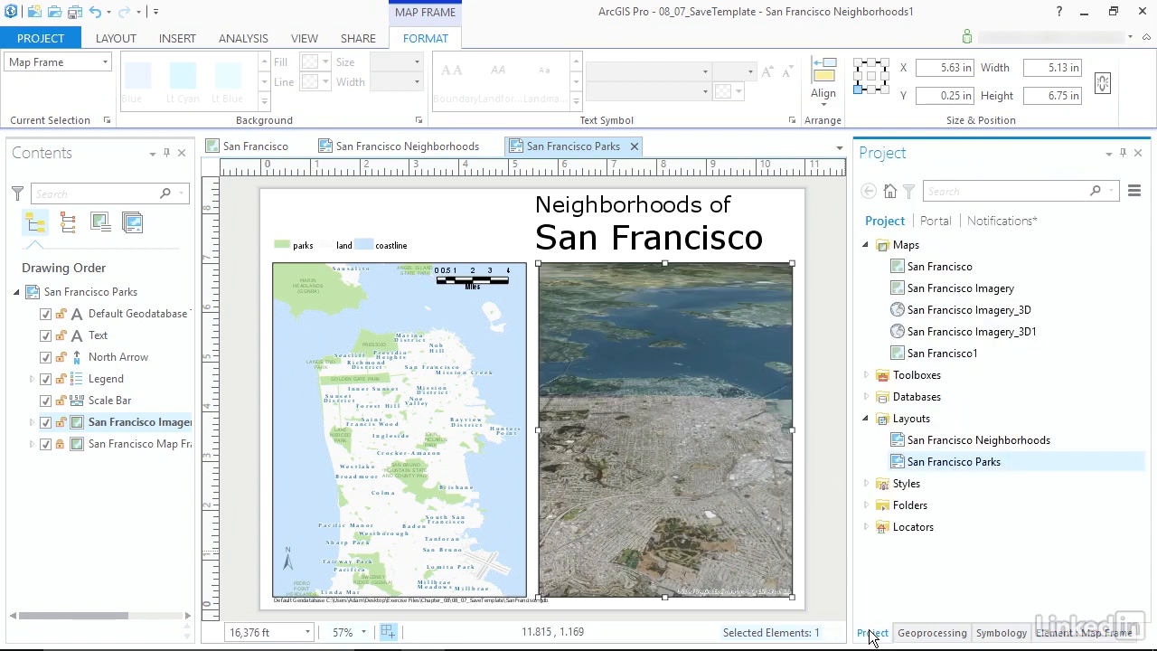
right_click(937, 338)
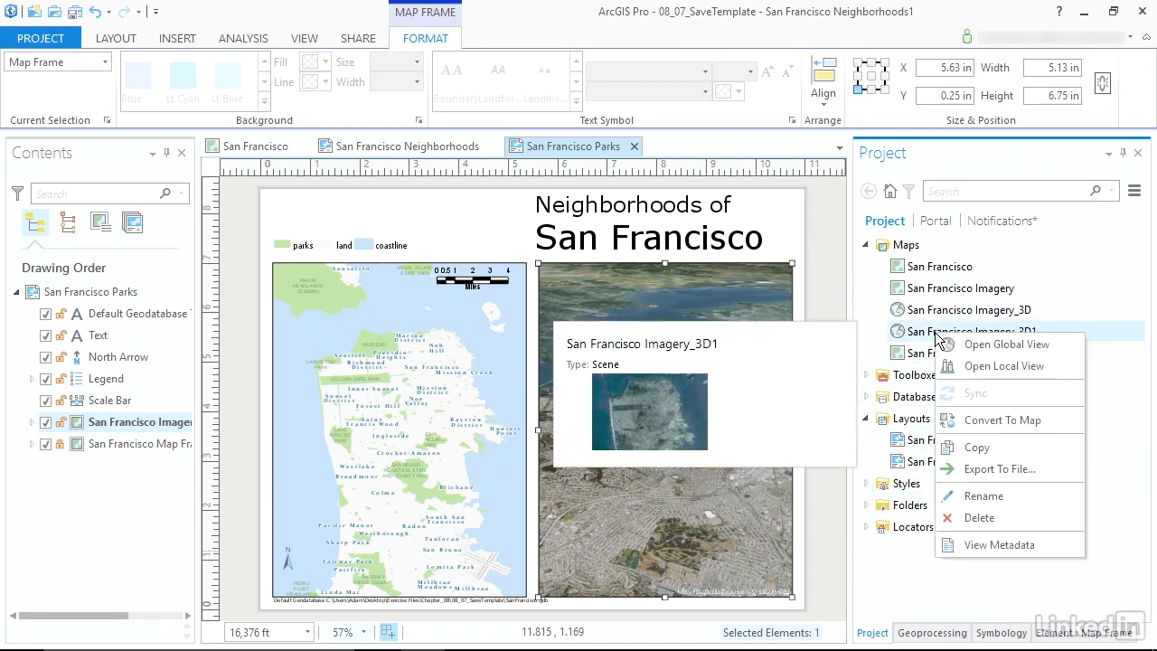
click(973, 521)
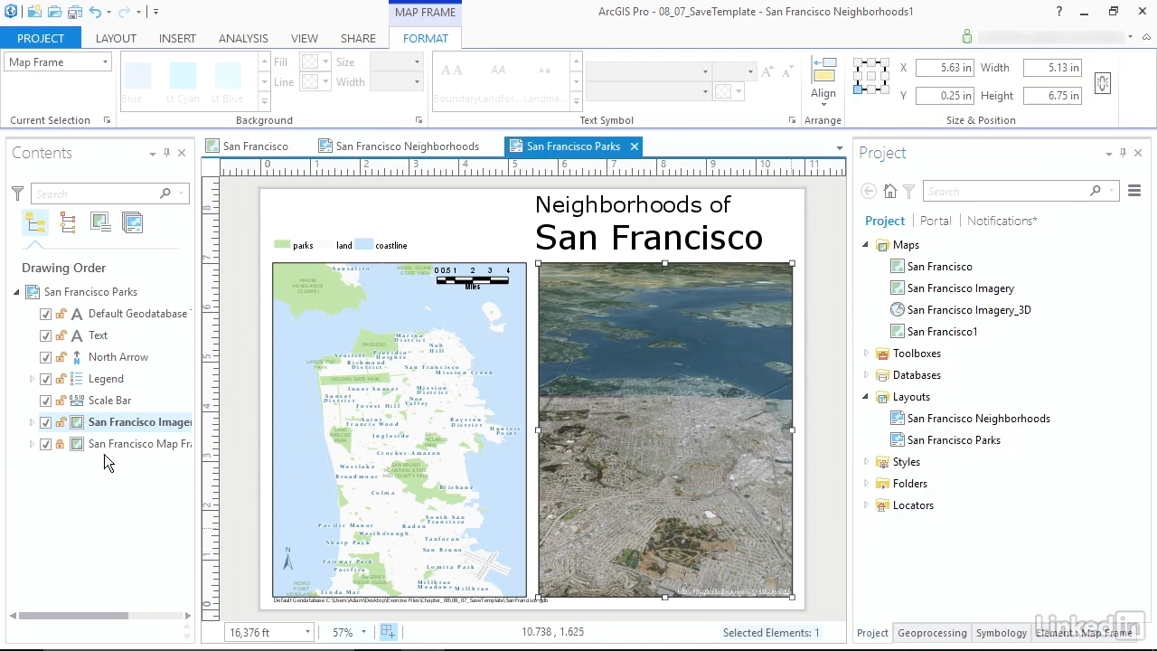
Step: Lock the imagery map frame, unlock the San Francisco map frame, and check which source map the latter uses
click(60, 422)
click(60, 443)
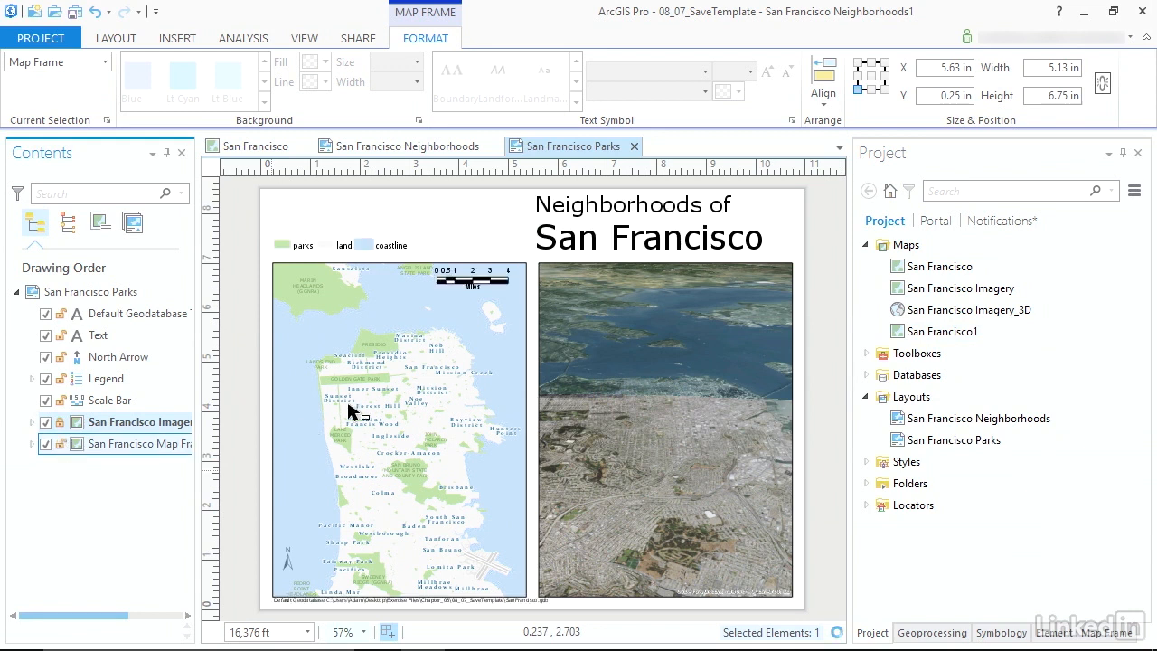
click(395, 391)
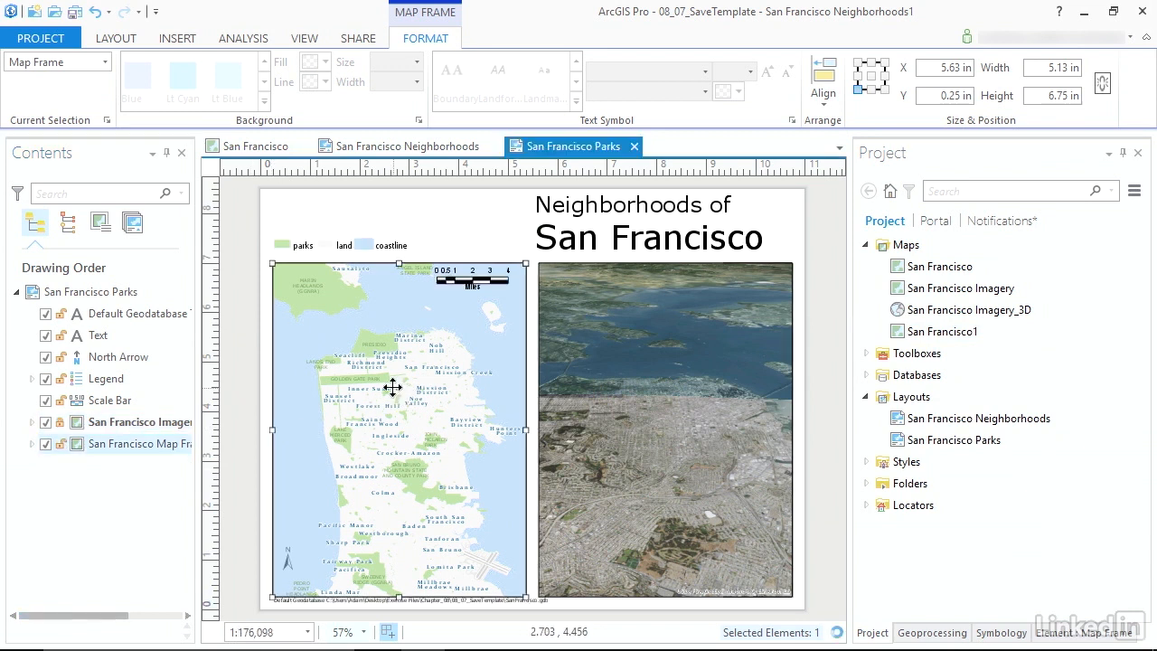
click(1066, 636)
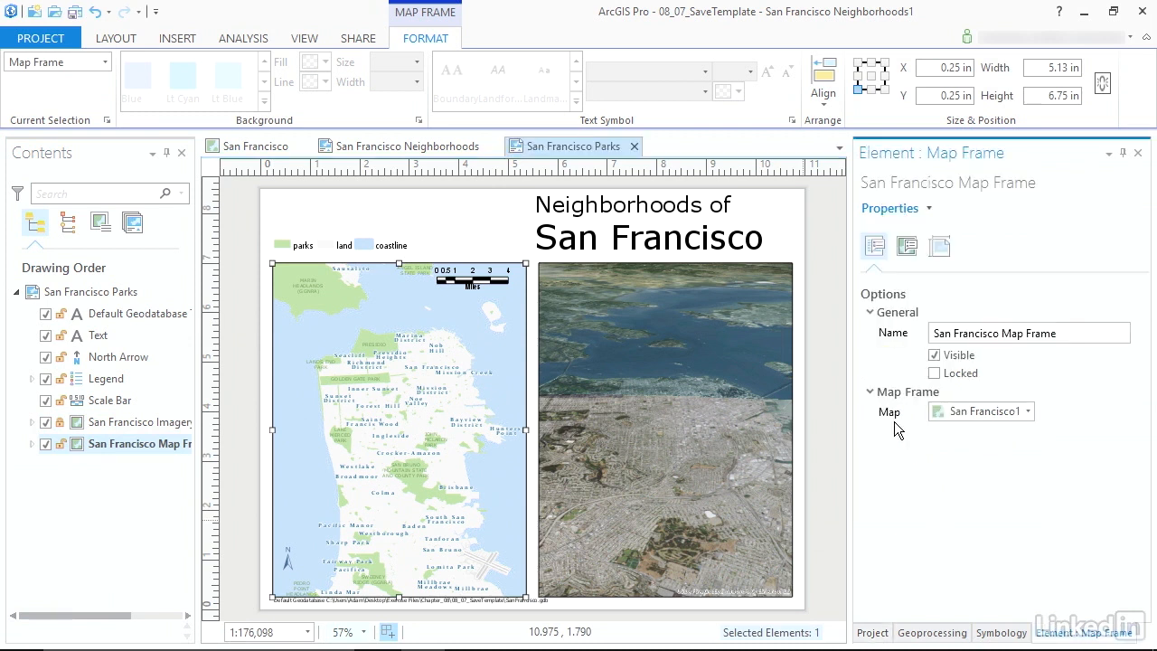
click(1027, 411)
click(953, 412)
Step: Rename the San Francisco1 map as San Francisco Parks in the project's maps
click(877, 633)
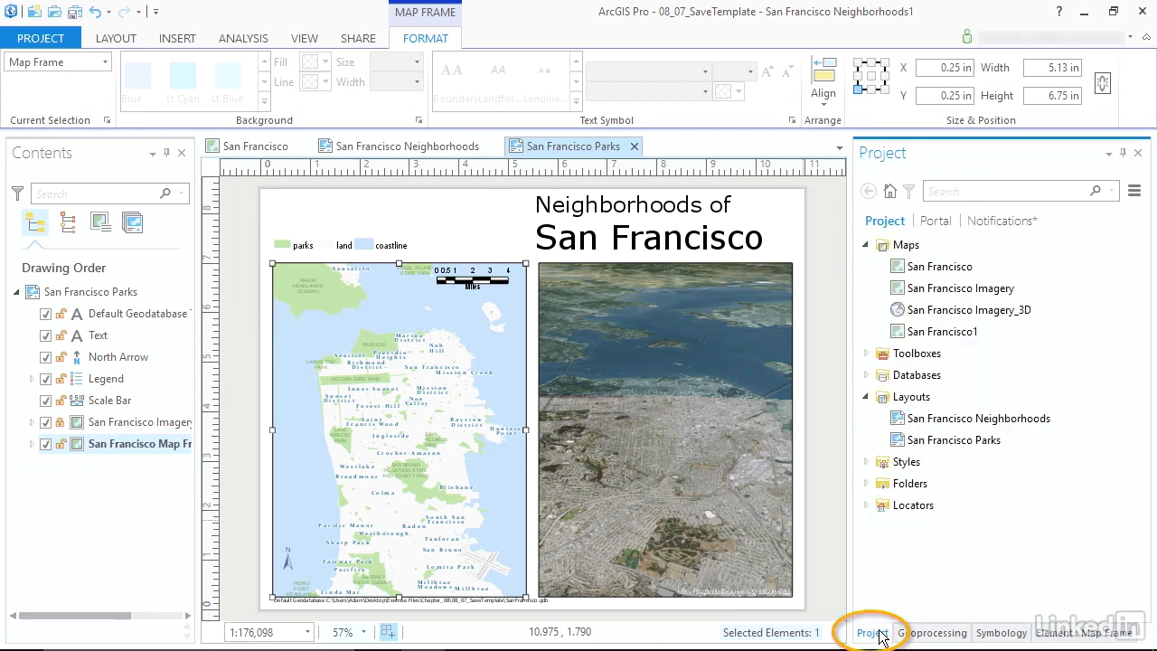
right_click(941, 340)
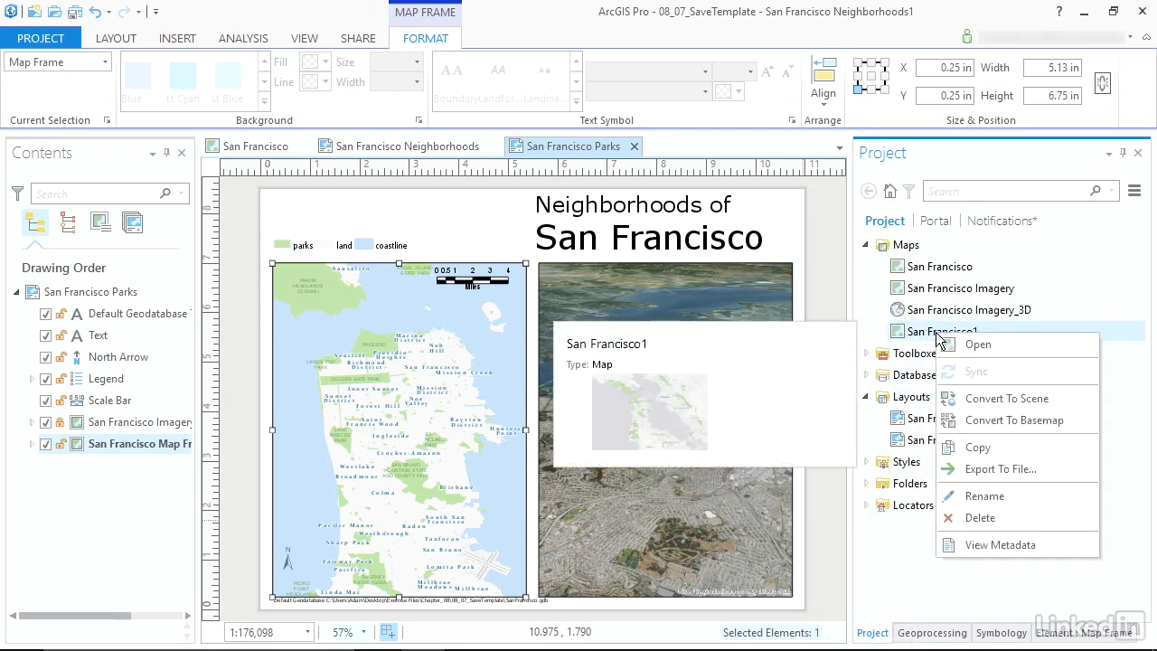
click(981, 496)
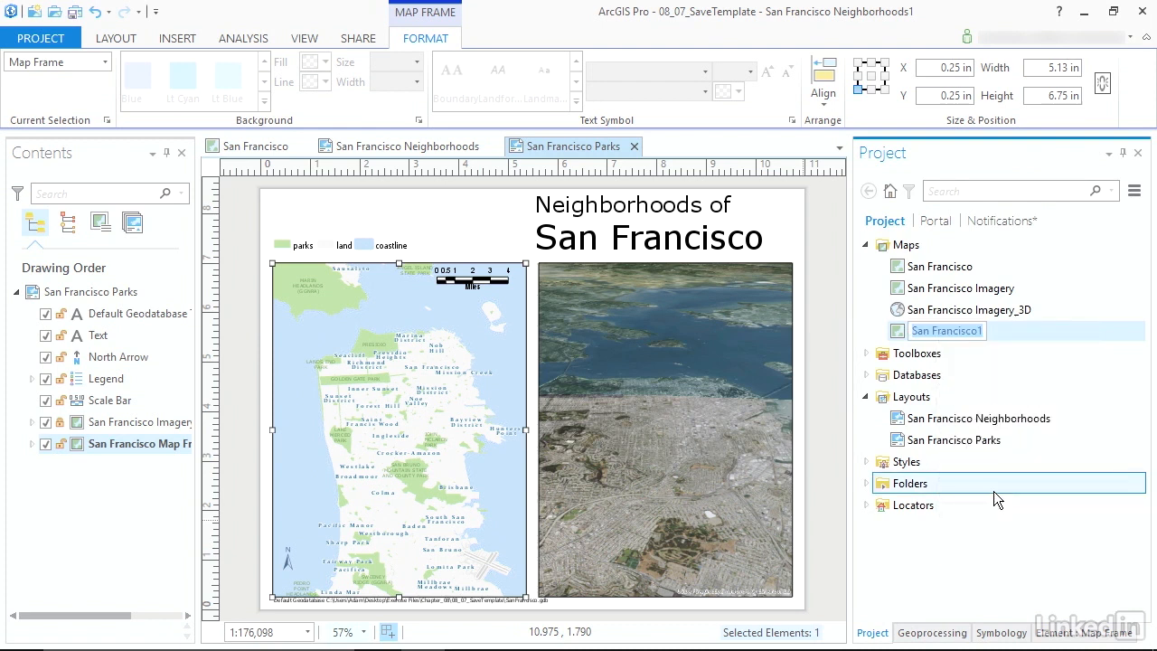
text(San Francisco Parks)
key(Return)
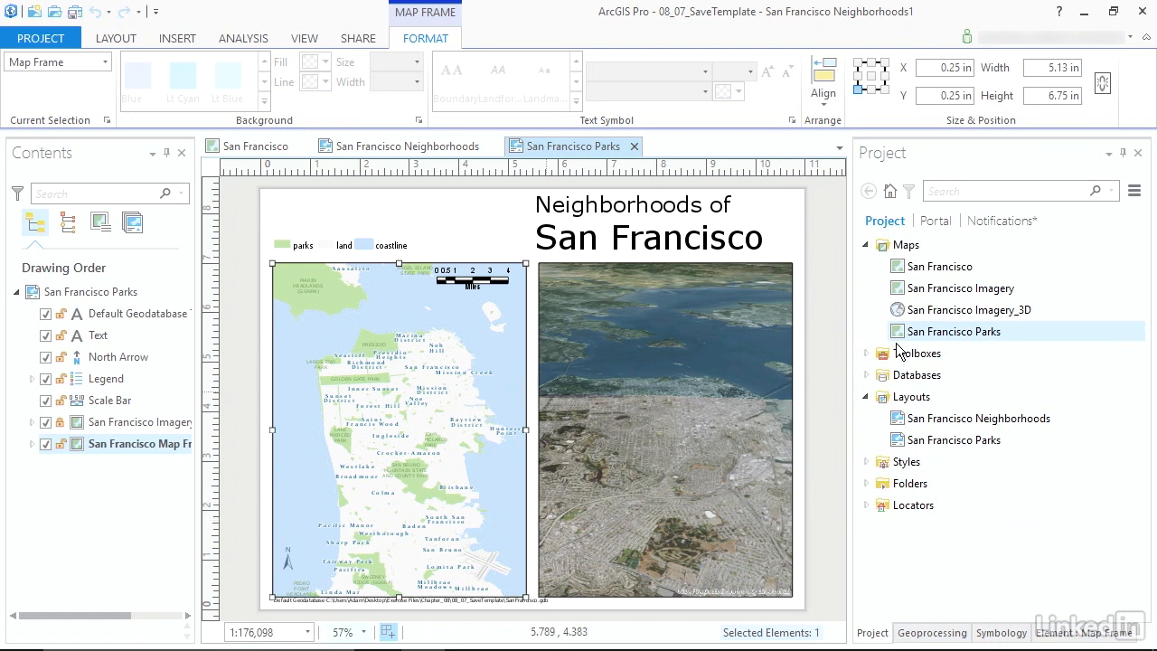
Step: Hide the places layer in the San Francisco Parks map, save the project, and close the map view
double_click(924, 334)
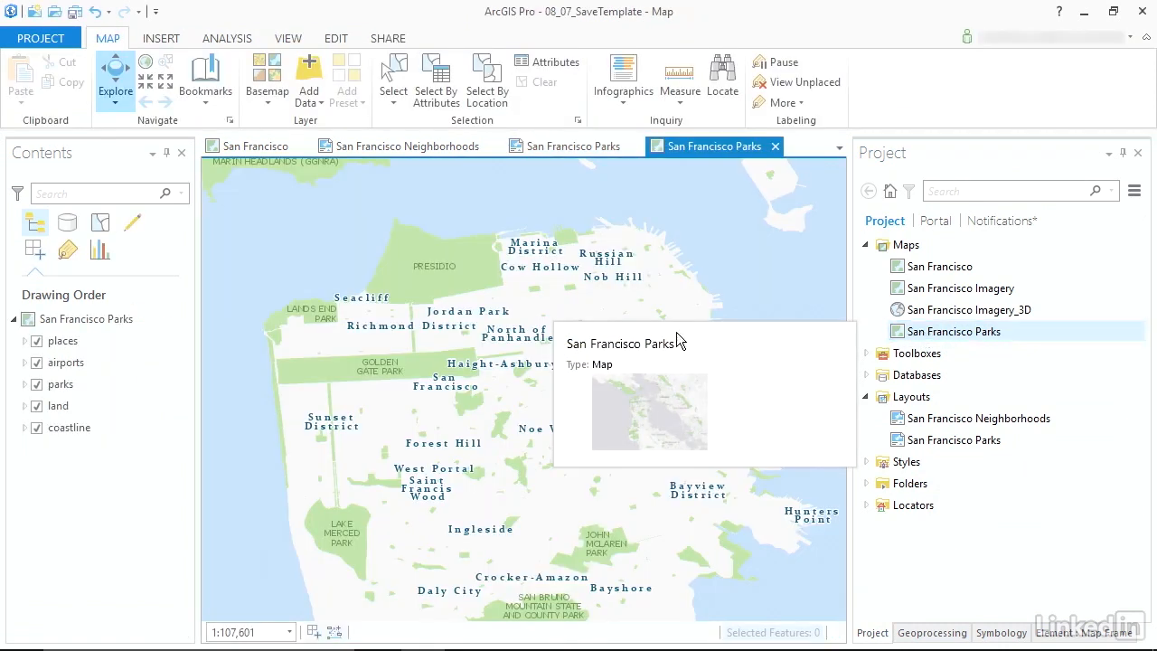
click(37, 341)
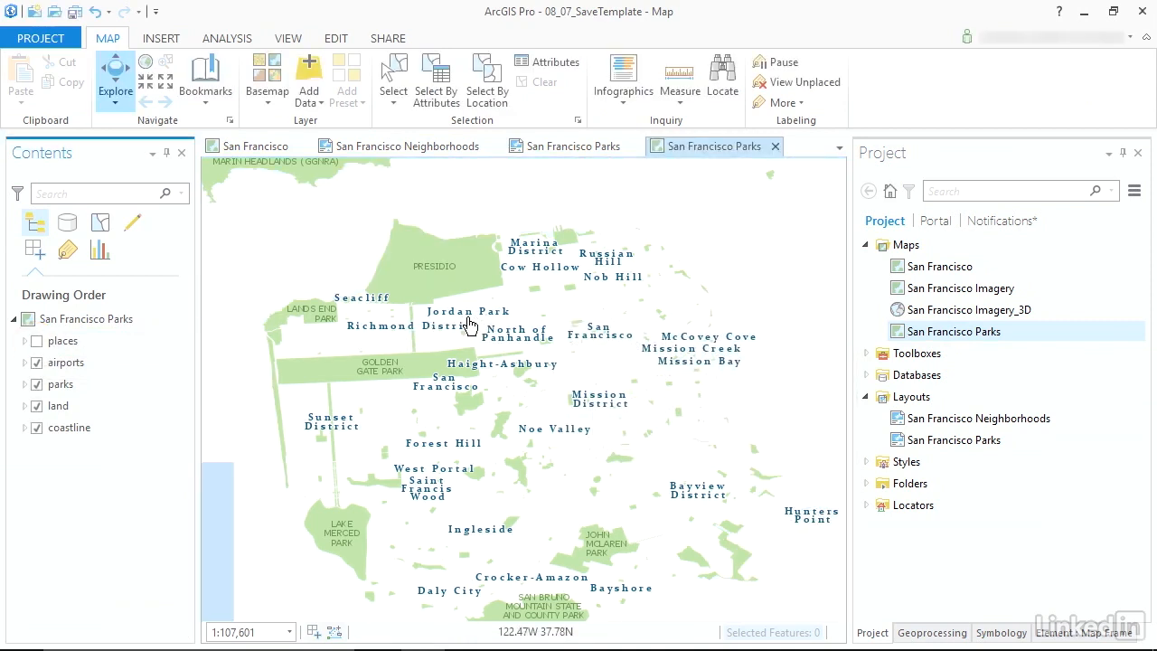
key(ctrl+s)
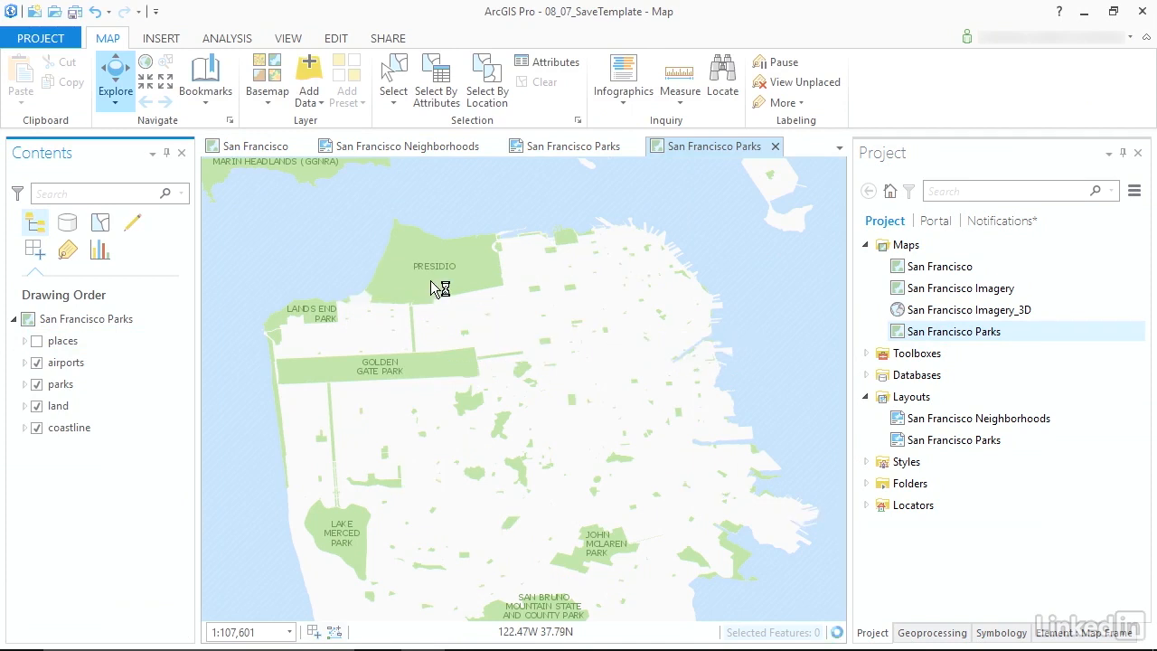
click(776, 146)
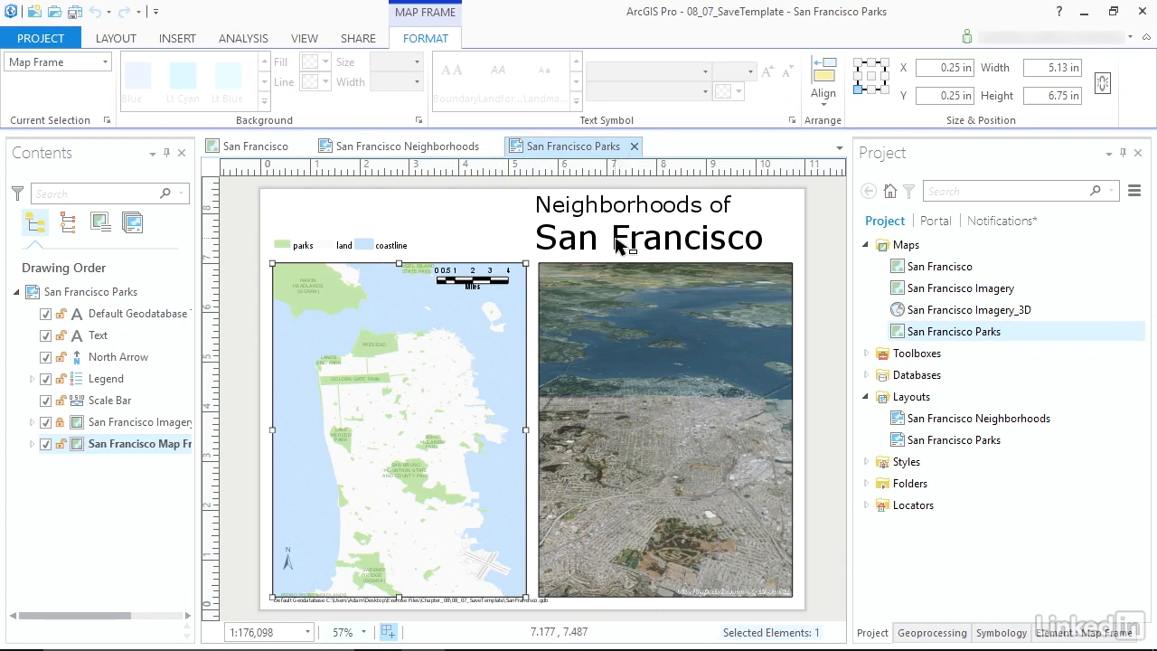
Step: Replace the word "Neighborhoods" with "Parks" in the San Francisco Parks layout's title so it reads "Parks of San Francisco"
click(624, 208)
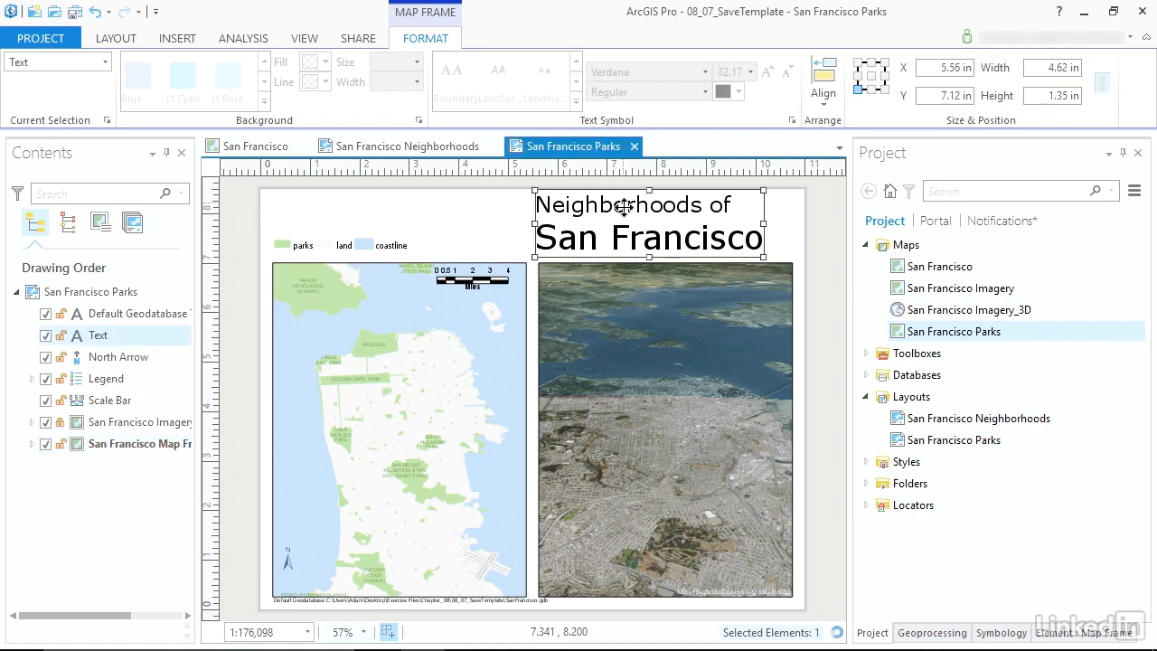
double_click(657, 205)
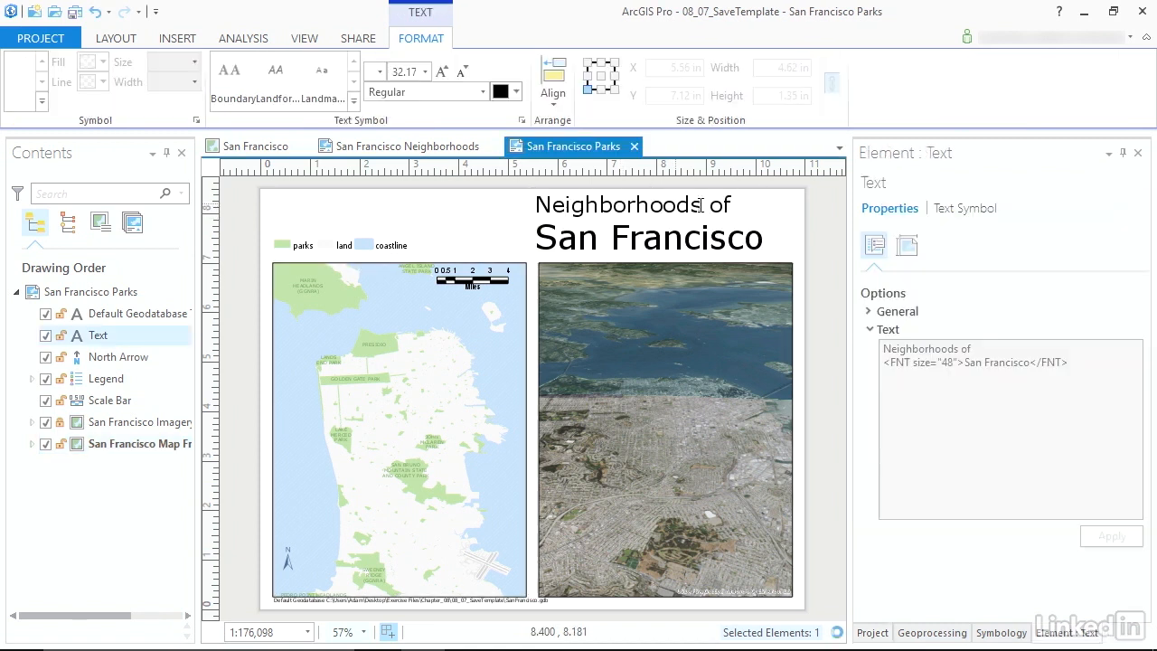
double_click(614, 206)
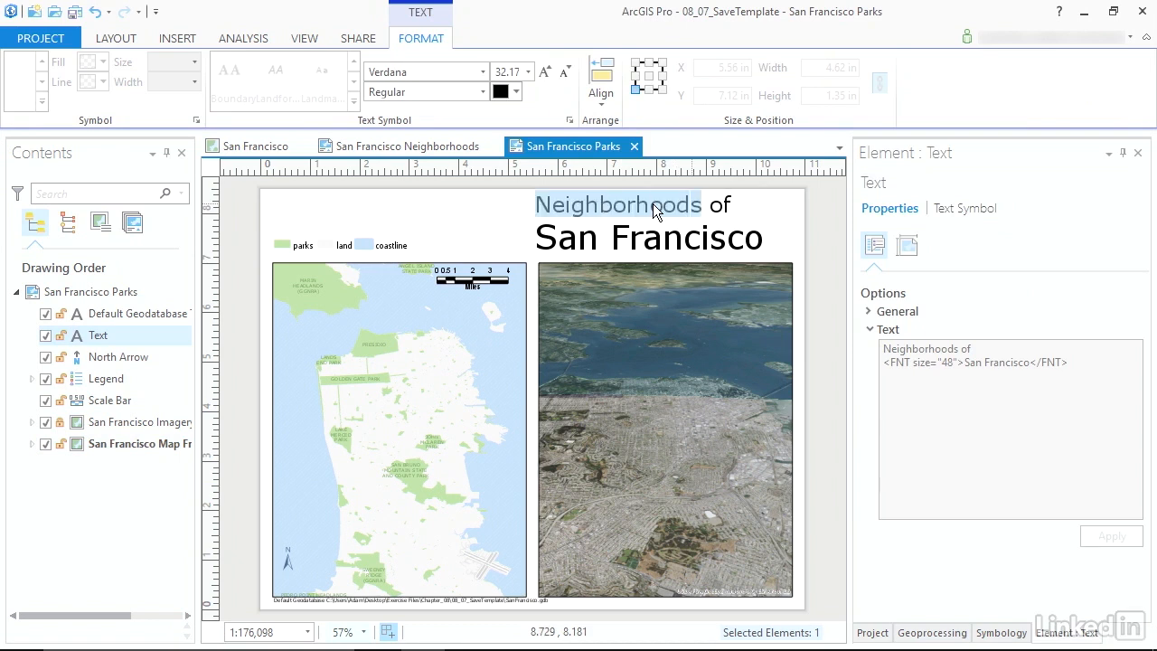
text(Parks)
key(Escape)
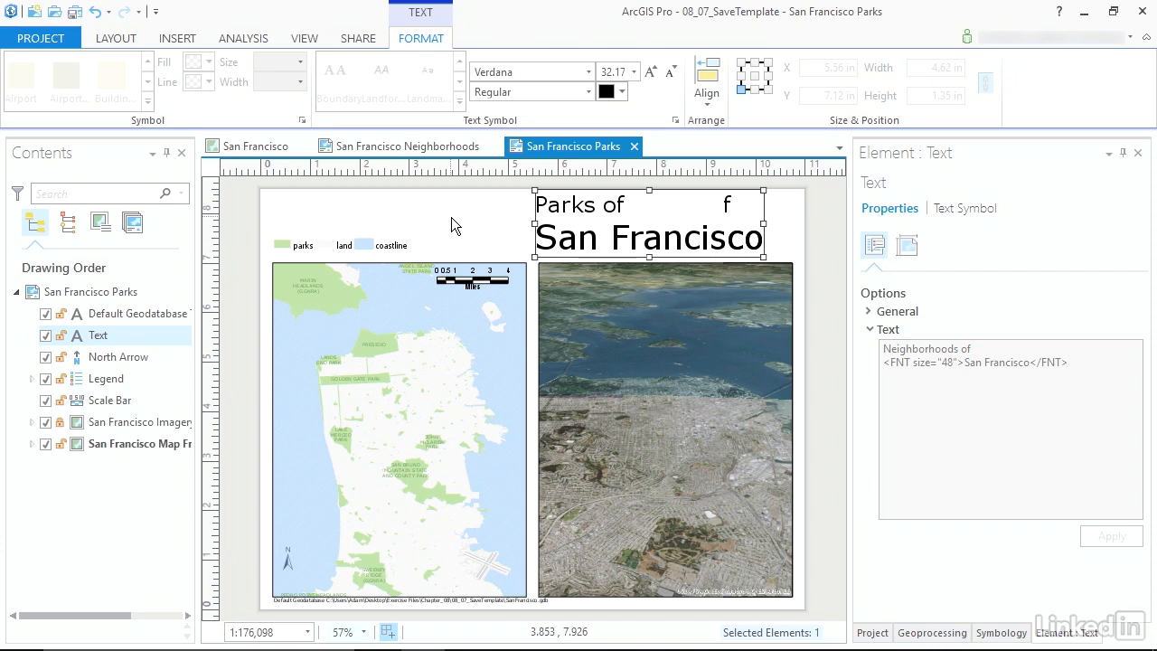
click(452, 217)
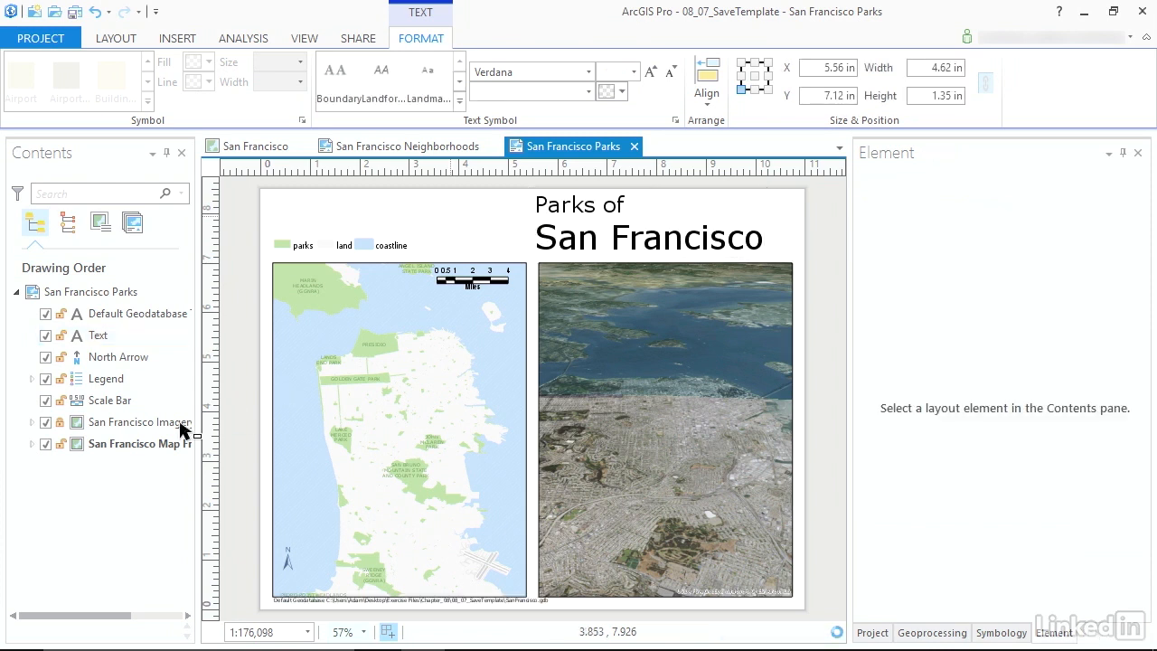
Step: Lock the San Francisco map frame in the Parks layout and show the San Francisco Neighborhoods layout for comparison
click(60, 444)
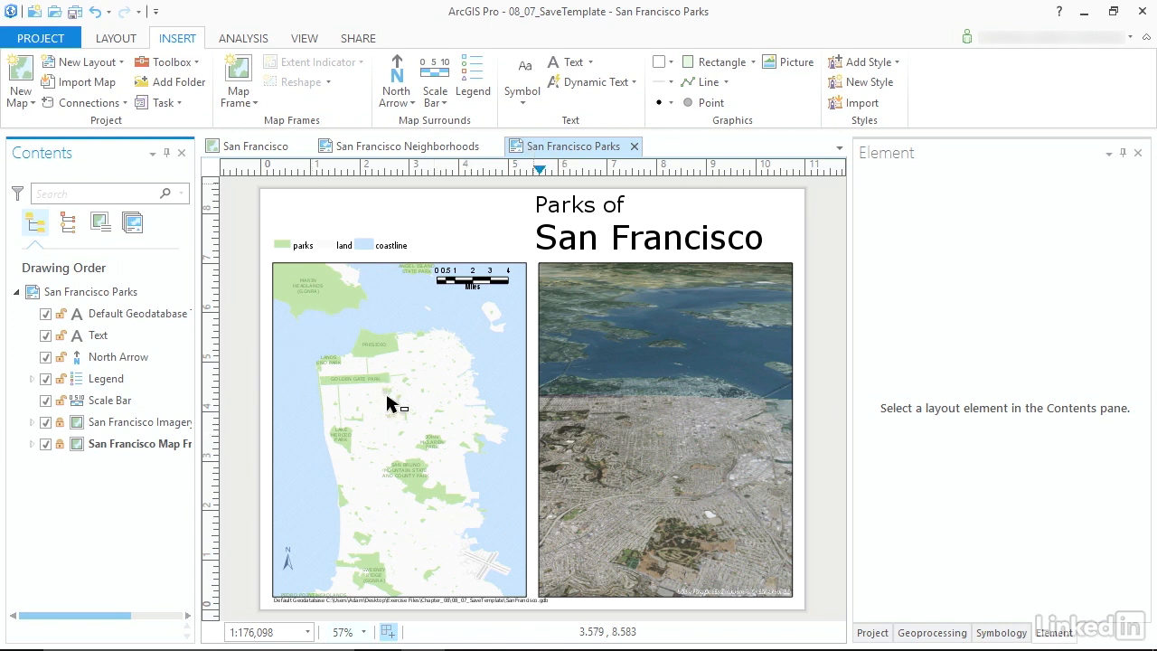
click(380, 147)
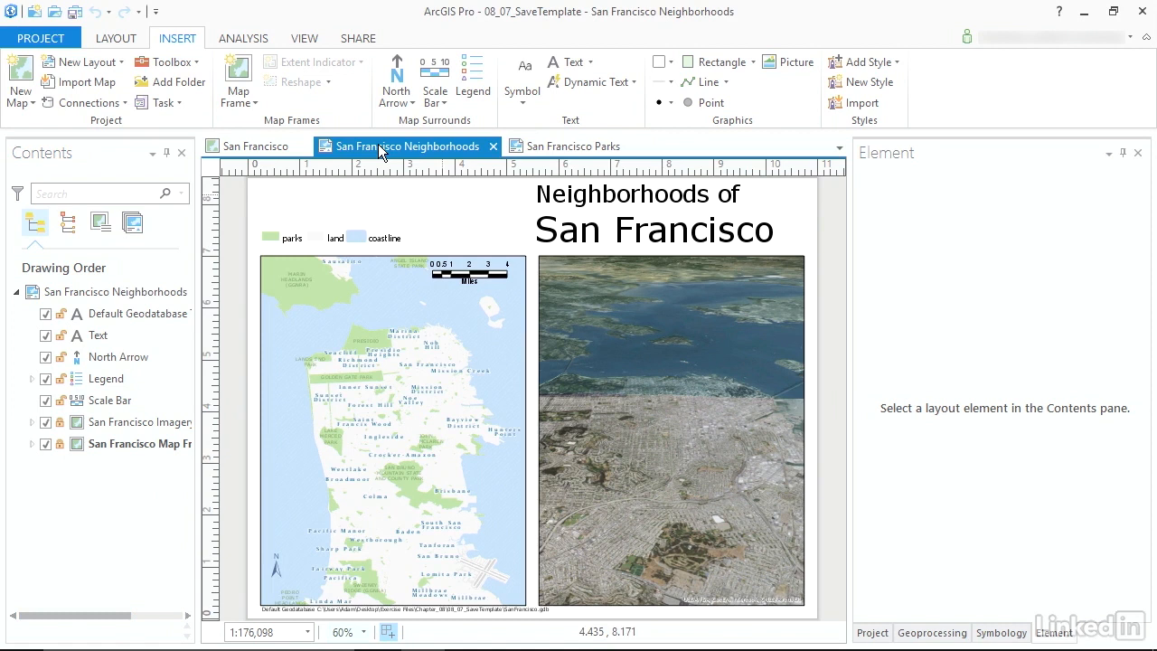